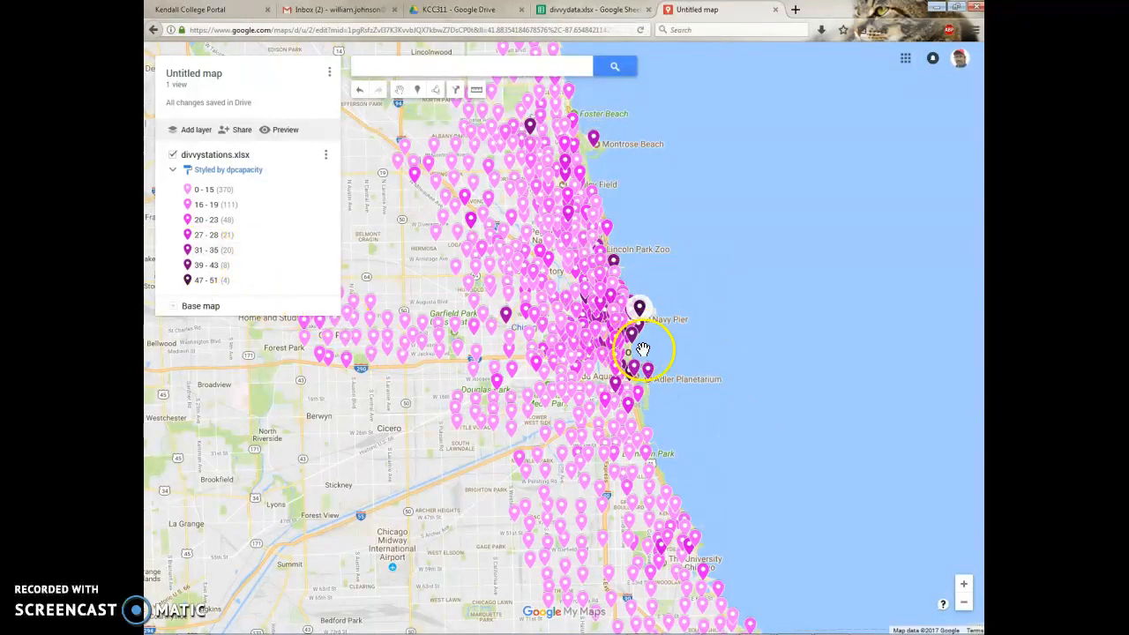
Step: Examine the station markers styled by dpcapacity around downtown Chicago and the city's west and north sides
scroll(642, 350, up, 1)
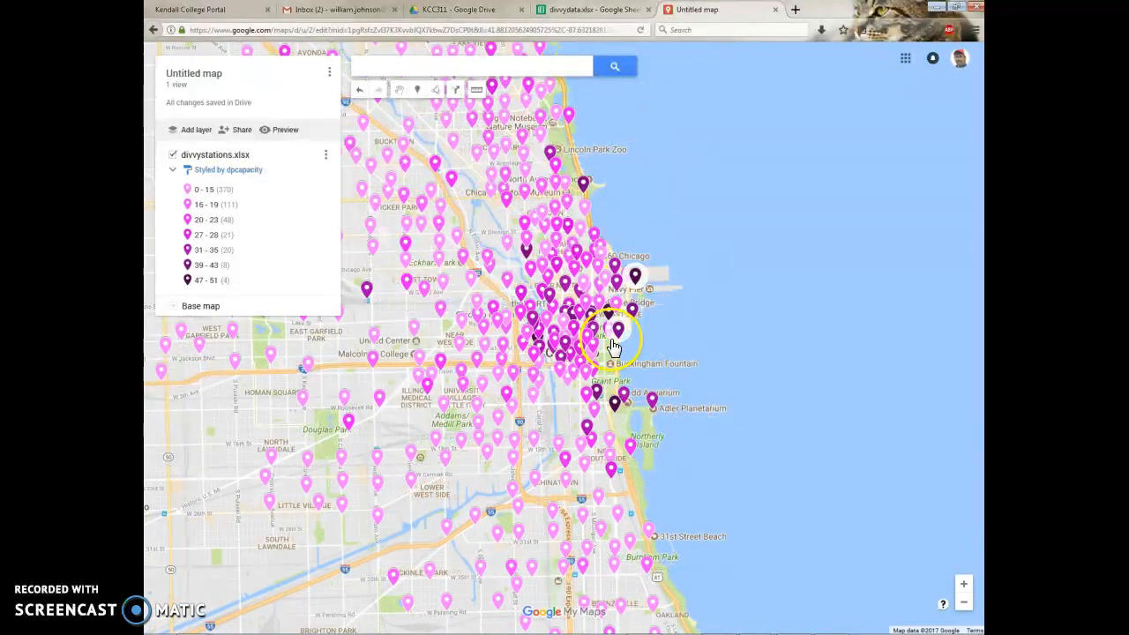
scroll(655, 311, up, 1)
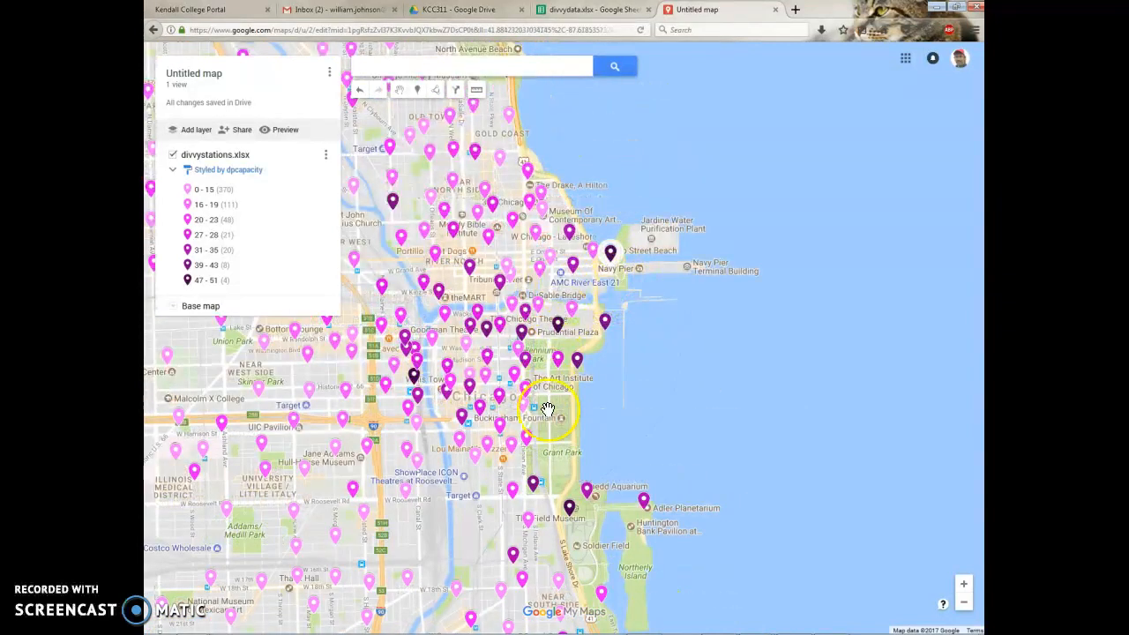
scroll(633, 397, down, 1)
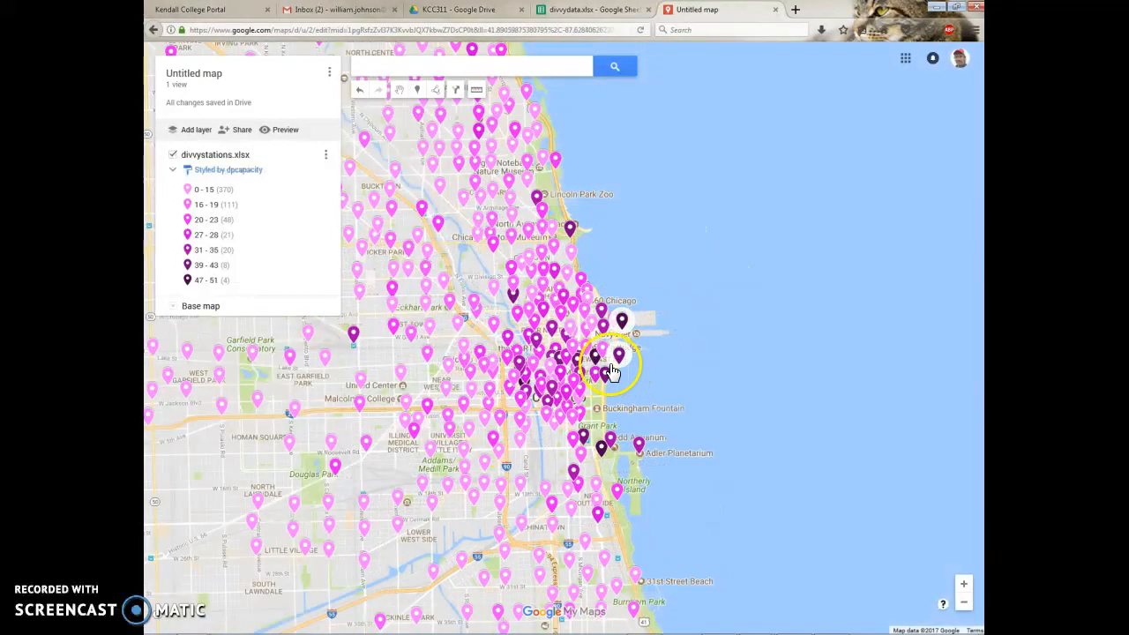
drag(667, 360, 831, 339)
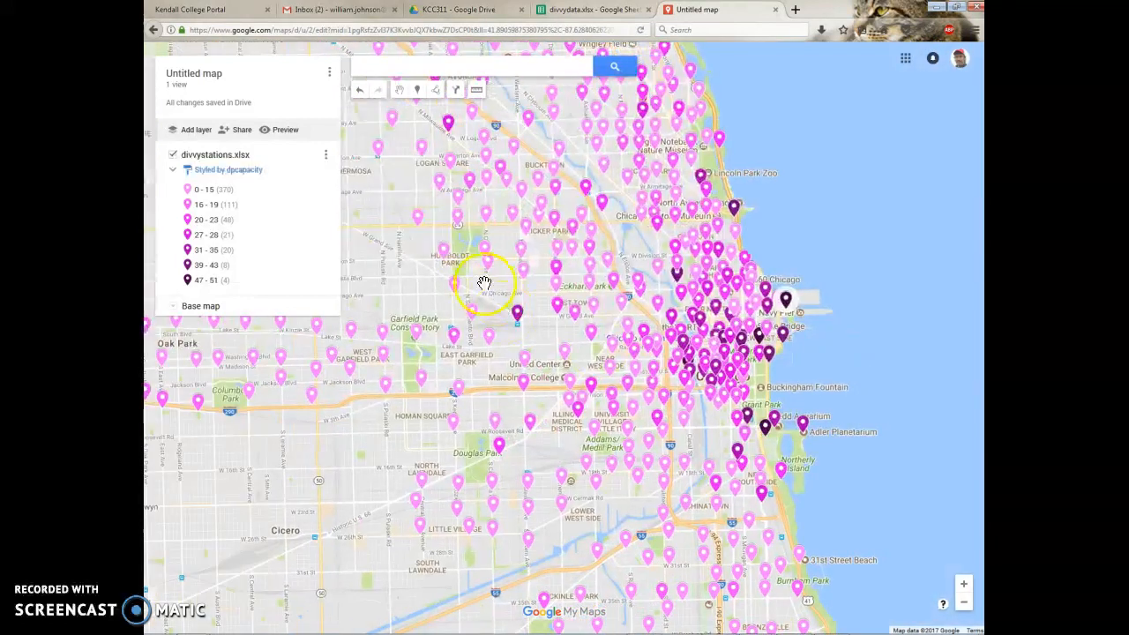
drag(420, 269, 456, 377)
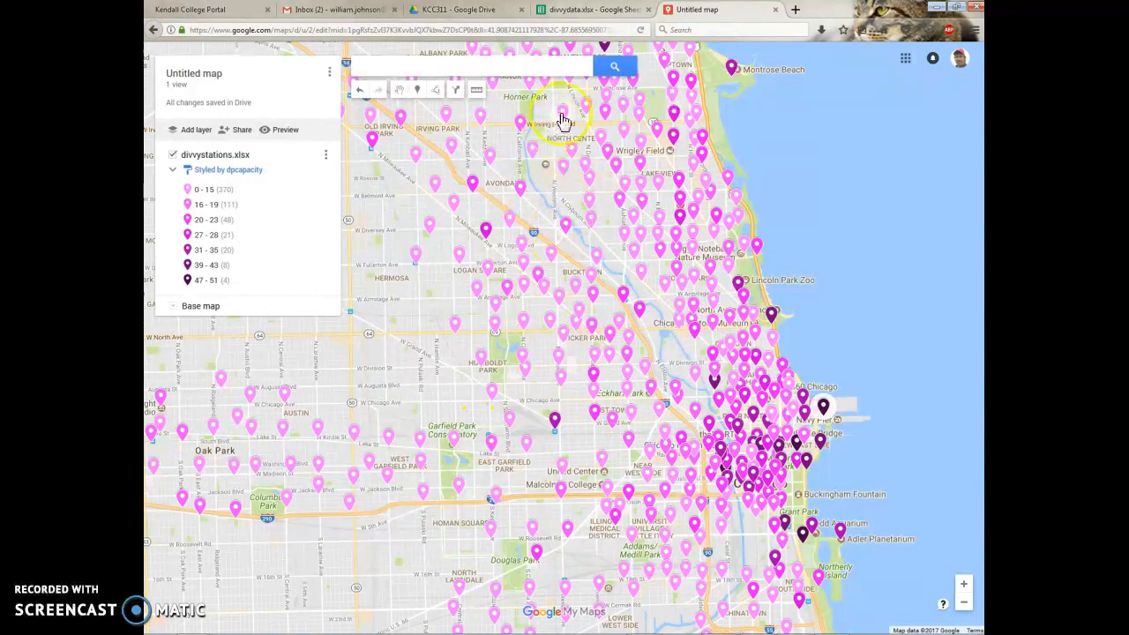
Step: Switch to the divvydata.xlsx spreadsheet and examine the start time, end time and station names of the rides in rows 2 and 16
click(579, 10)
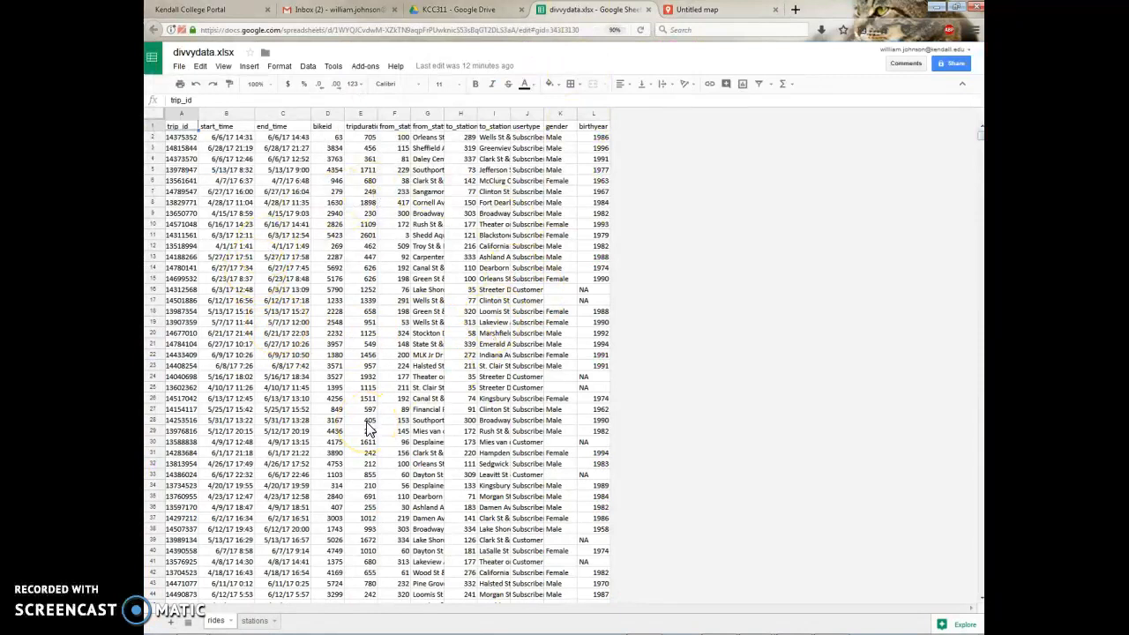
click(240, 138)
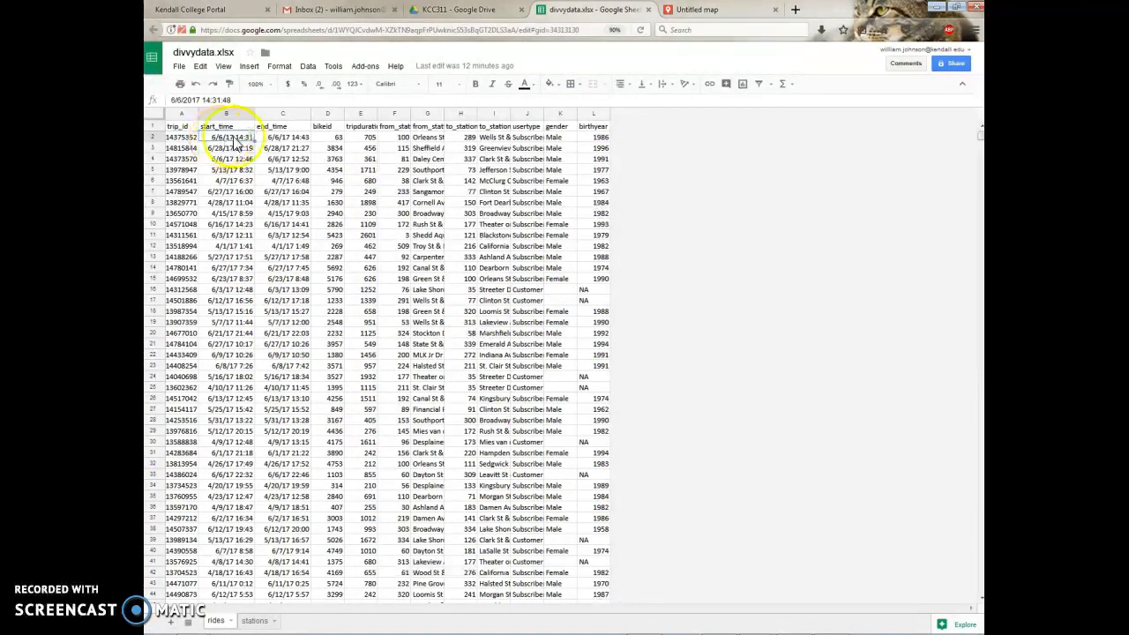
click(284, 139)
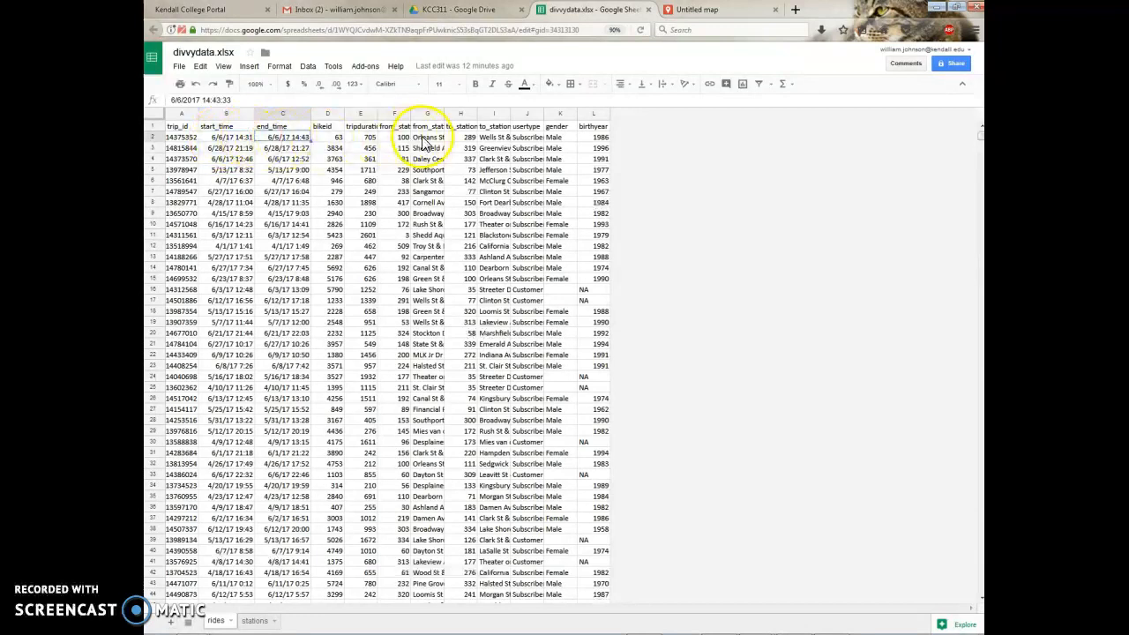
click(422, 139)
click(491, 139)
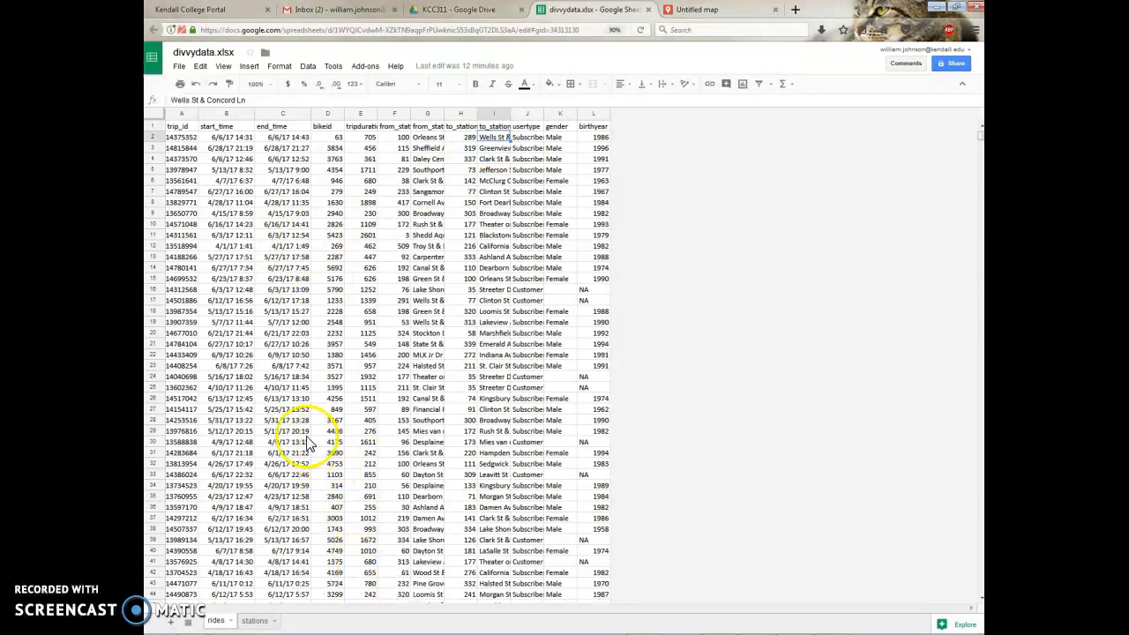
click(211, 289)
key(Right)
key(Right)
key(Right)
key(Right)
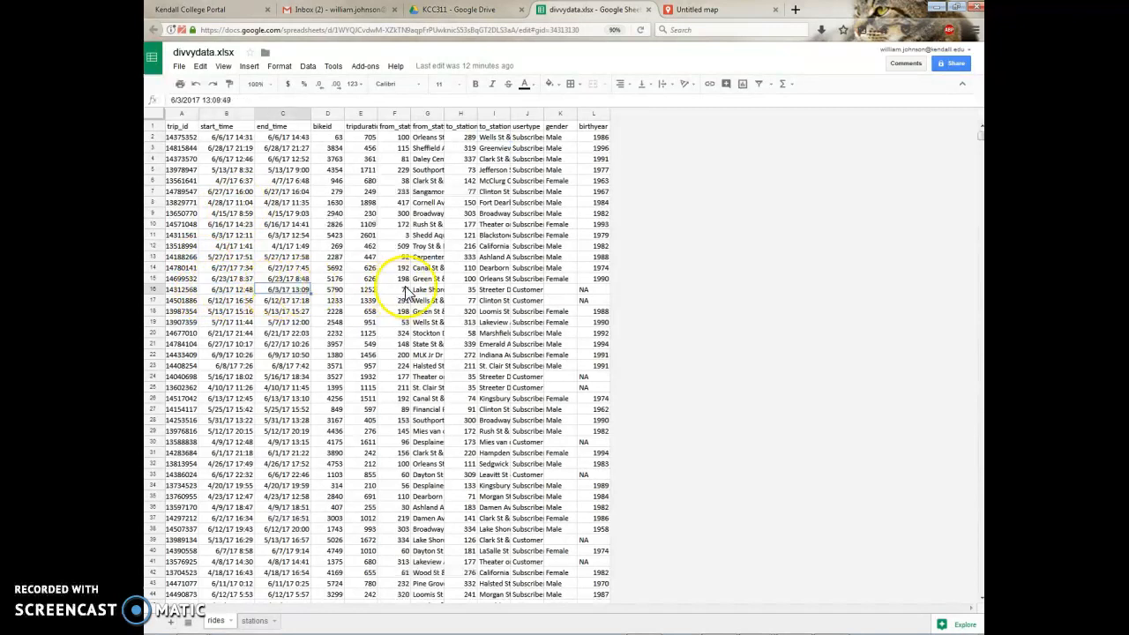
click(478, 290)
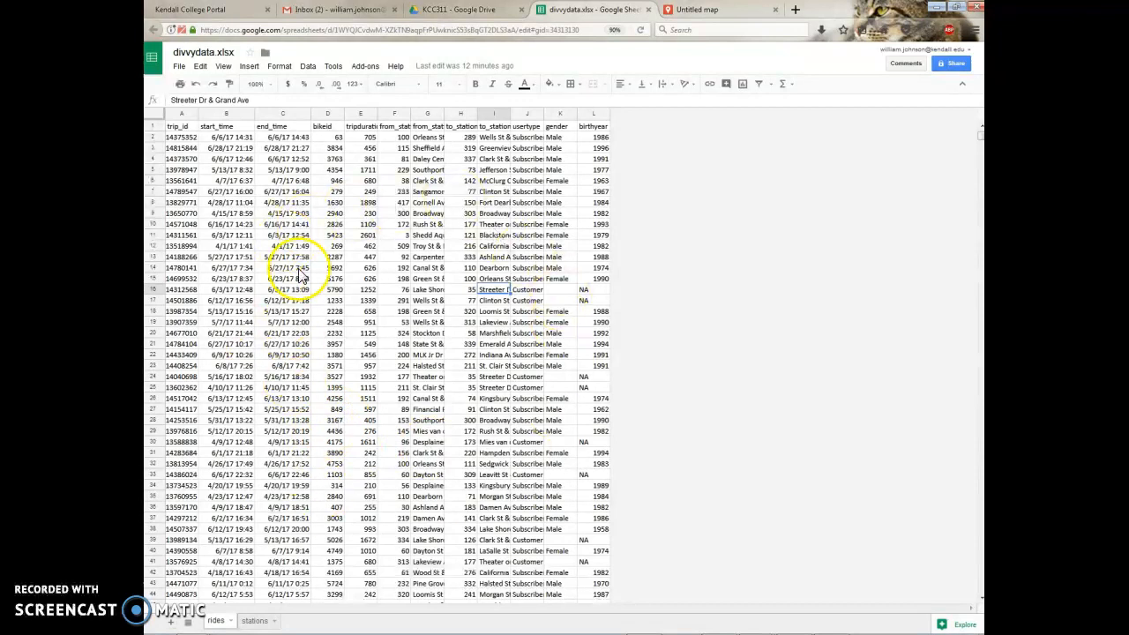
scroll(370, 265, down, 5)
Step: Compare the station map with the rides sheet, checking individual destination station names and the whole to_station_name column
click(683, 13)
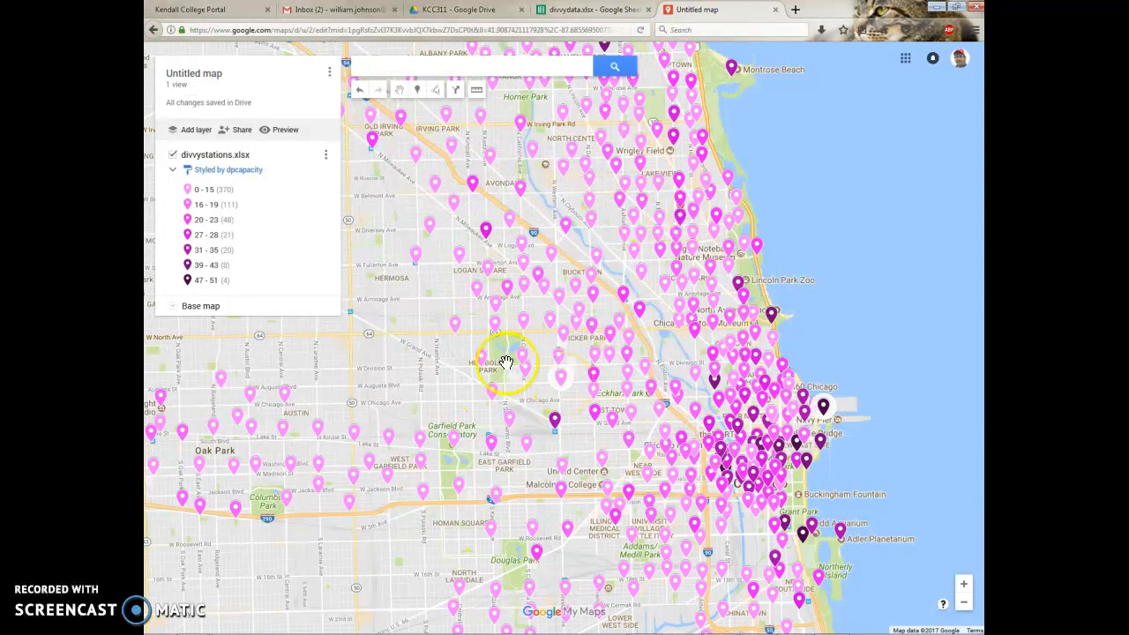
click(577, 10)
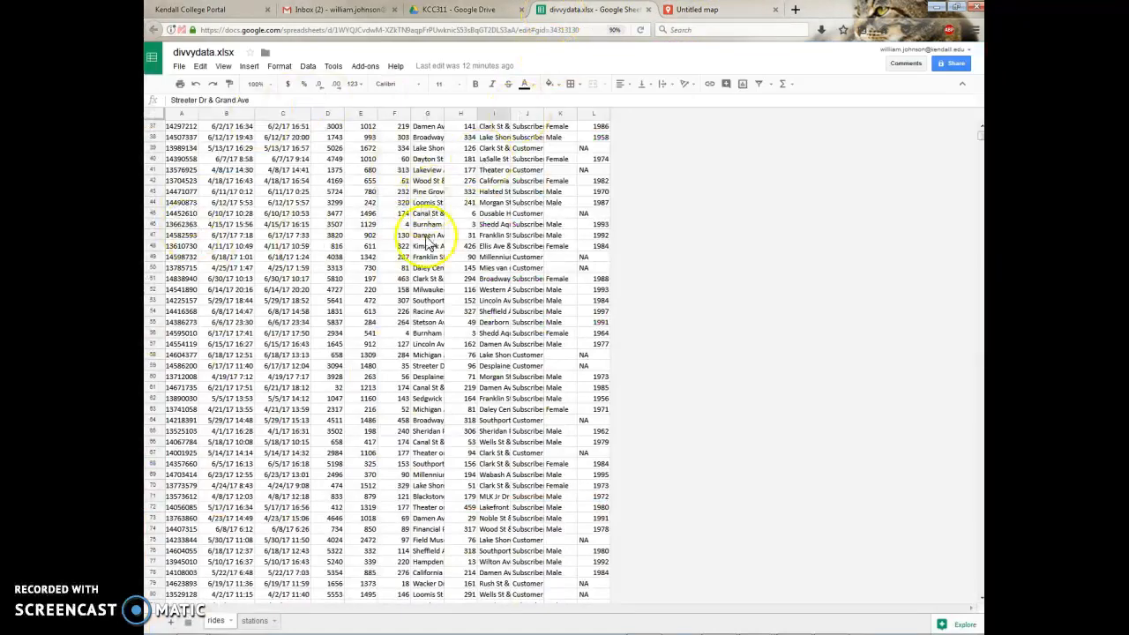
scroll(427, 245, up, 10)
click(497, 138)
click(496, 148)
click(493, 169)
click(494, 191)
click(494, 235)
click(492, 268)
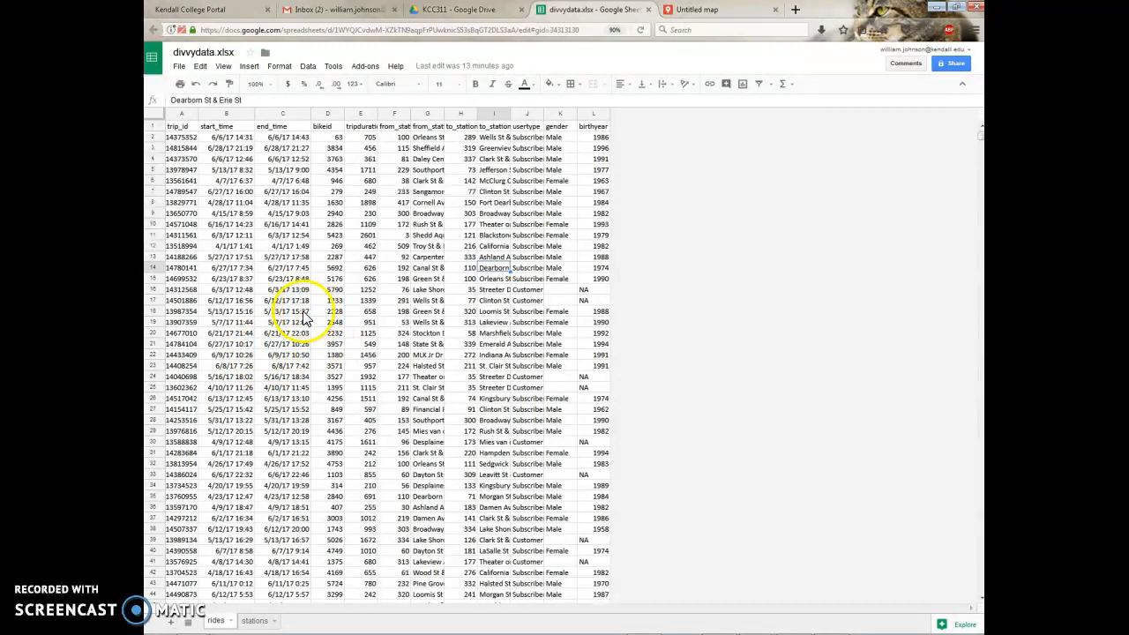
click(701, 10)
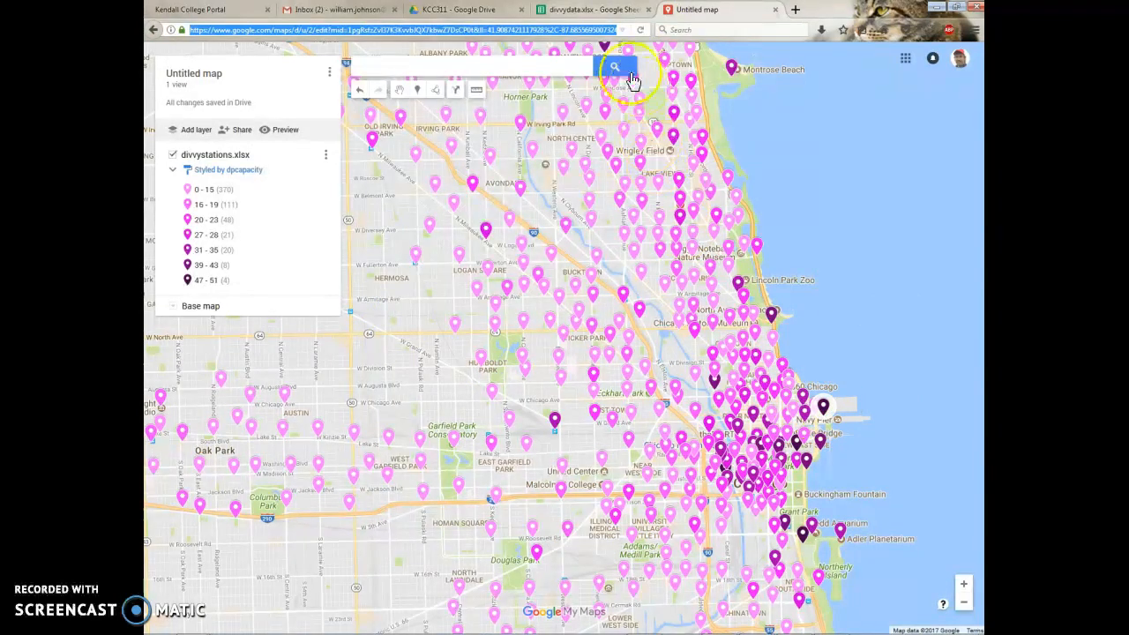
click(602, 10)
click(494, 114)
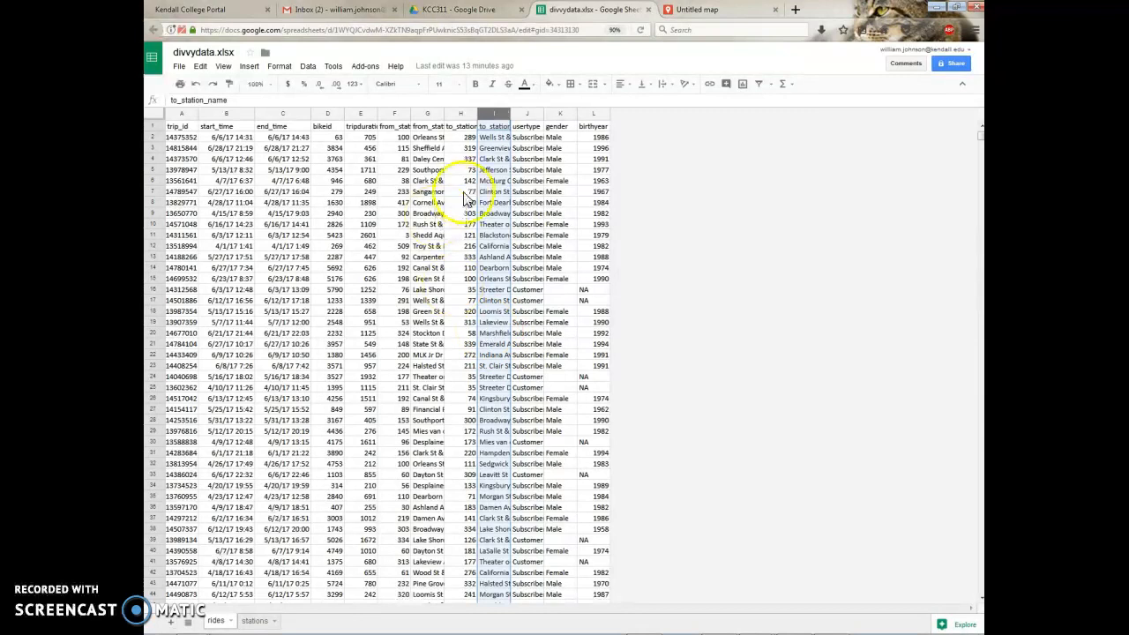
click(648, 11)
Step: Switch to the divvydata workbook in Excel and compare its rides and stations sheets
key(alt+Tab)
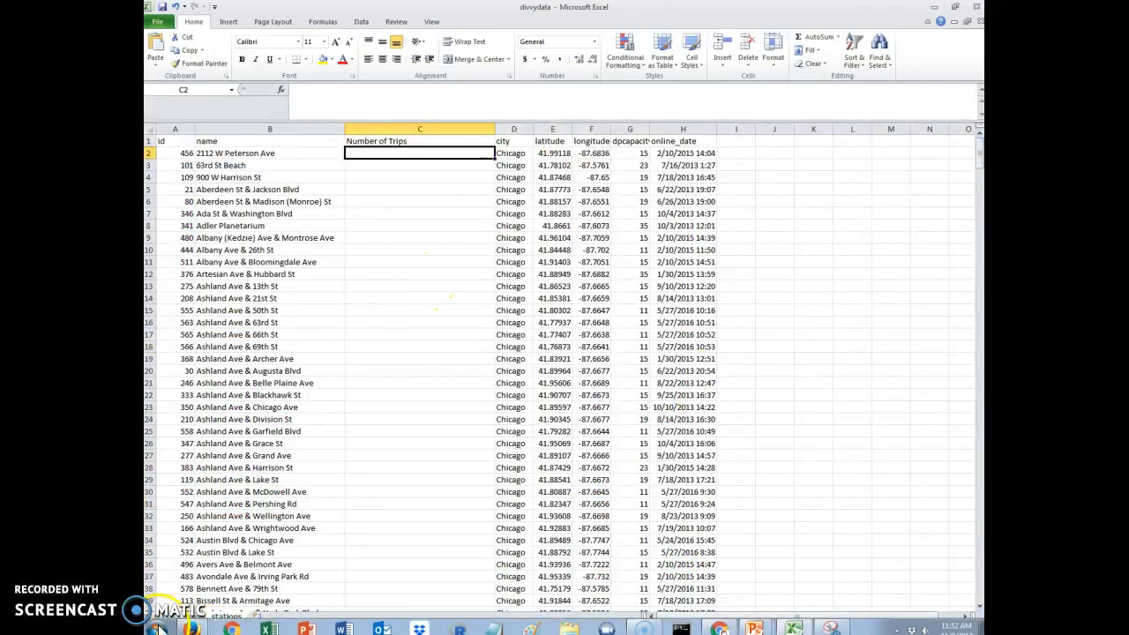
click(194, 617)
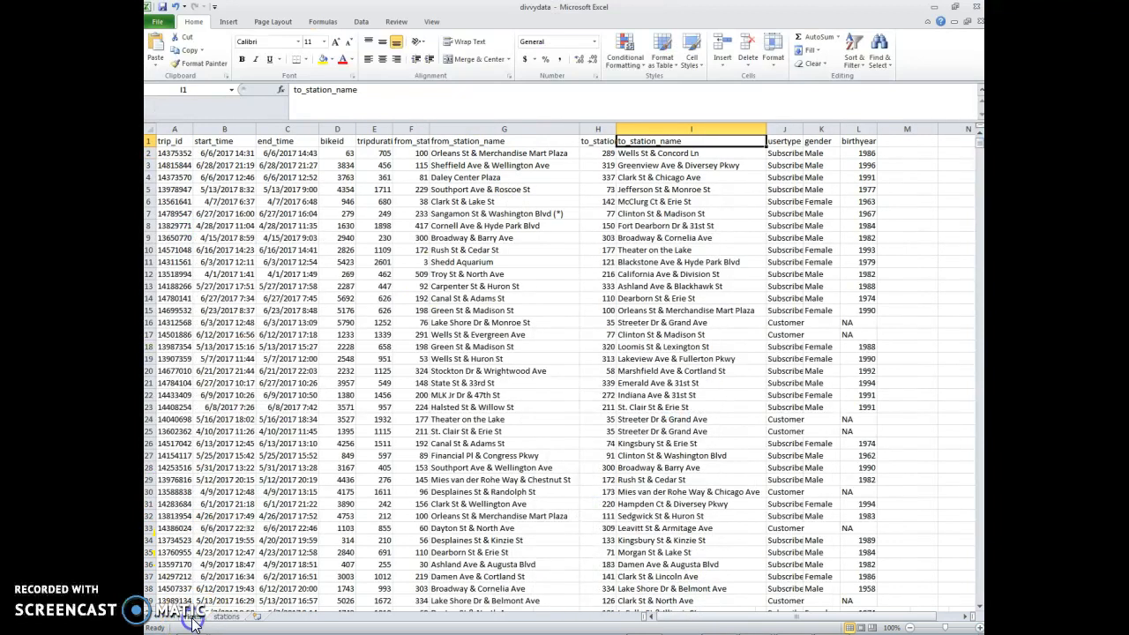
click(220, 617)
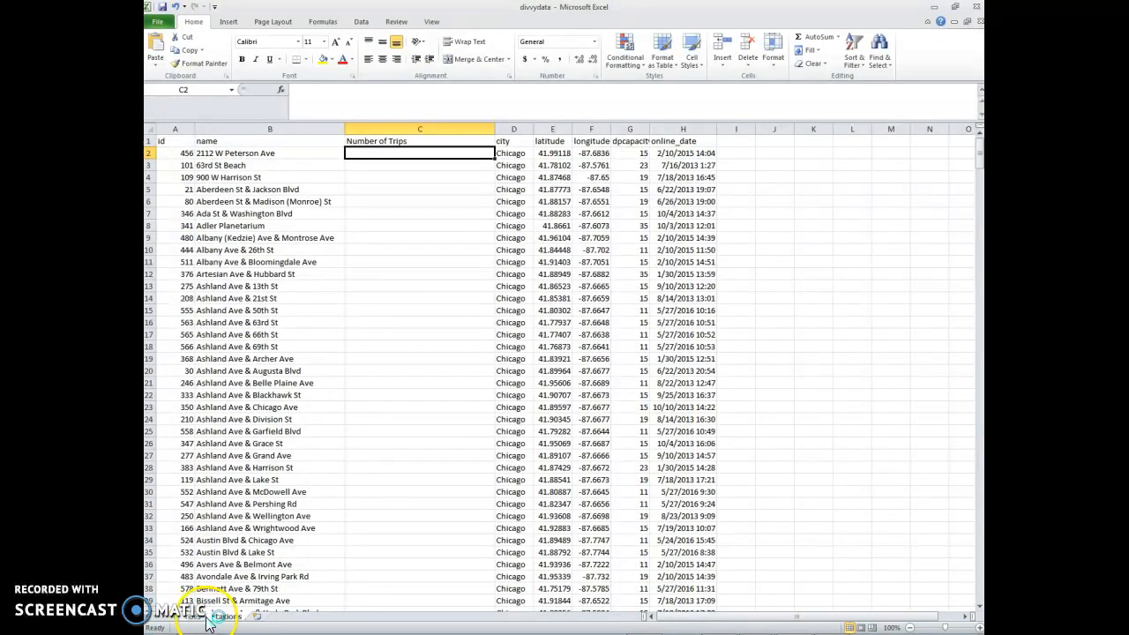
click(192, 617)
click(216, 616)
click(194, 617)
click(220, 617)
drag(484, 213, 613, 454)
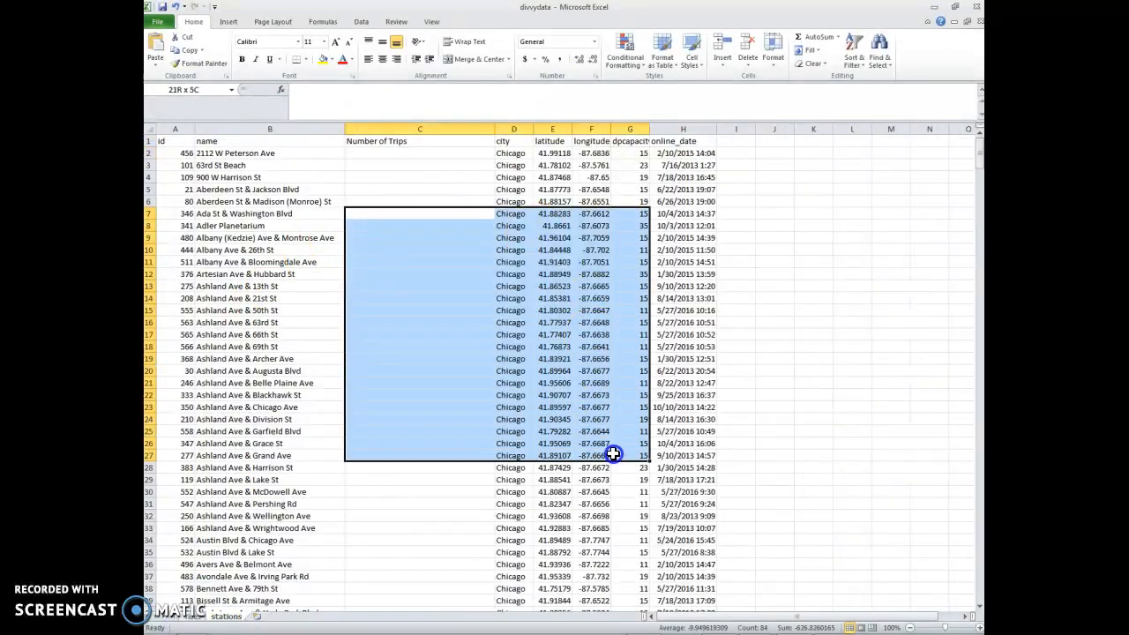
Step: Review the ride records on the rides sheet, checking several entries in the to_station_name column
click(192, 617)
drag(221, 262, 800, 500)
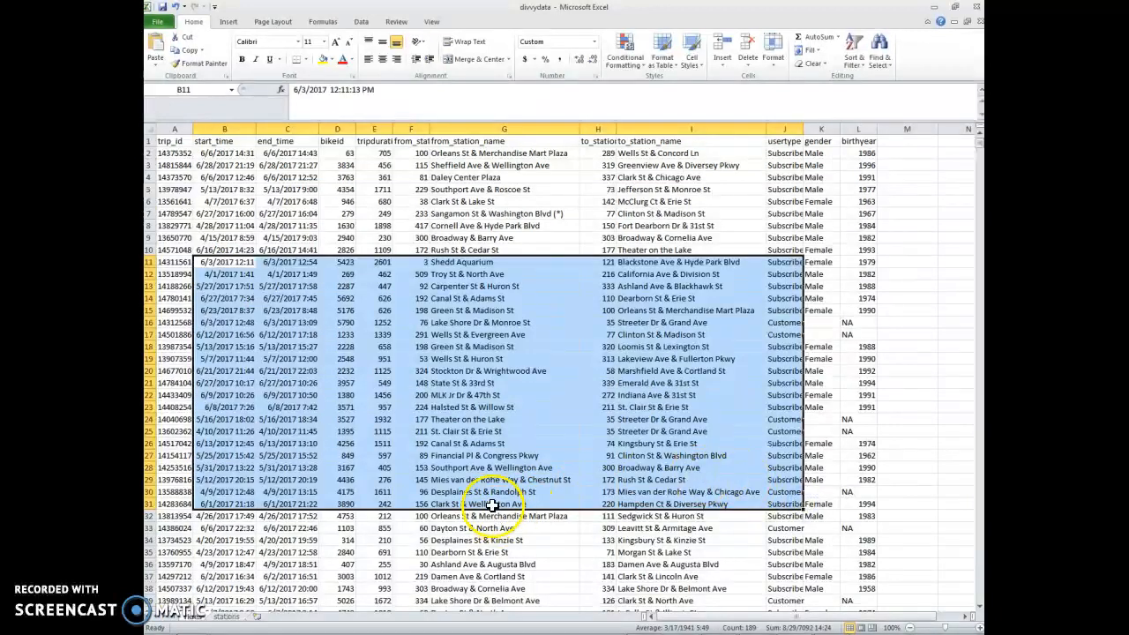
click(653, 142)
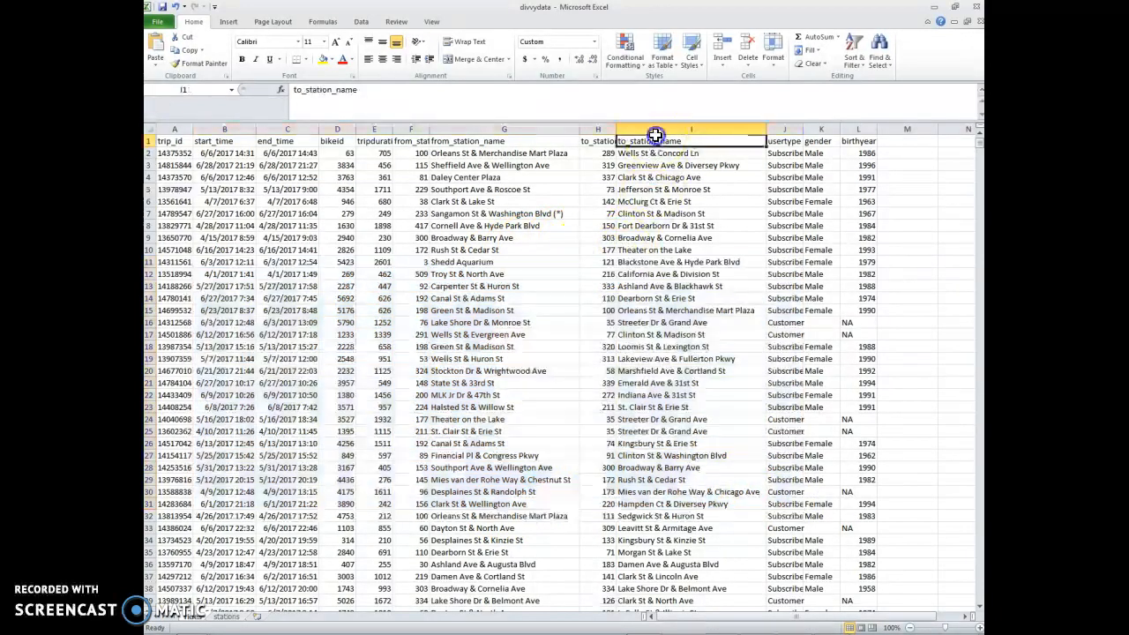
click(647, 154)
click(650, 298)
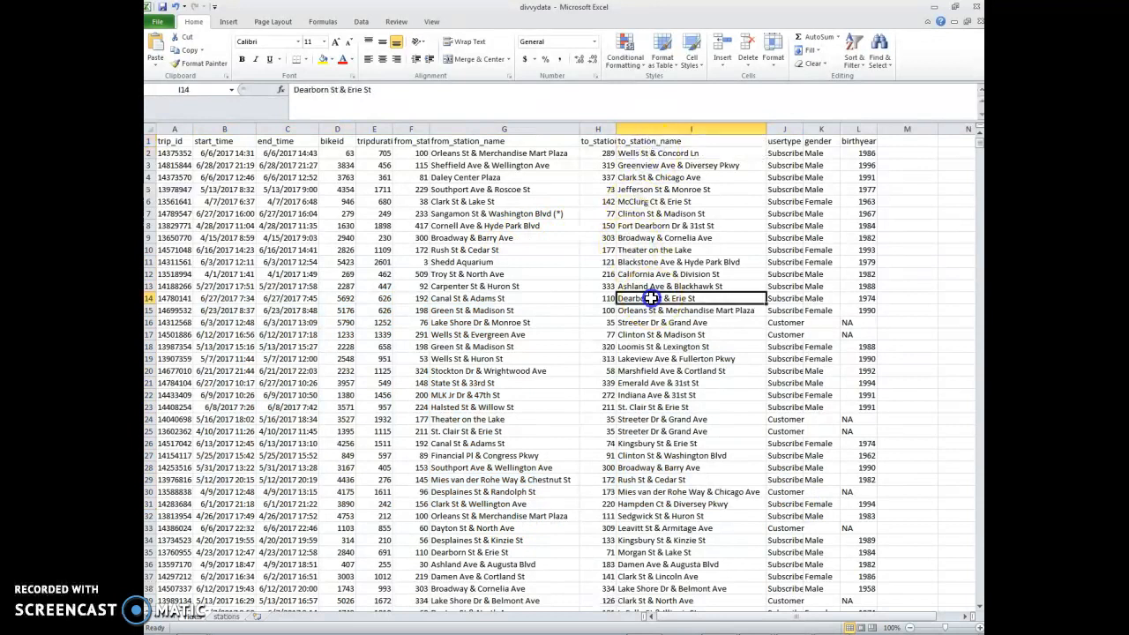
click(653, 479)
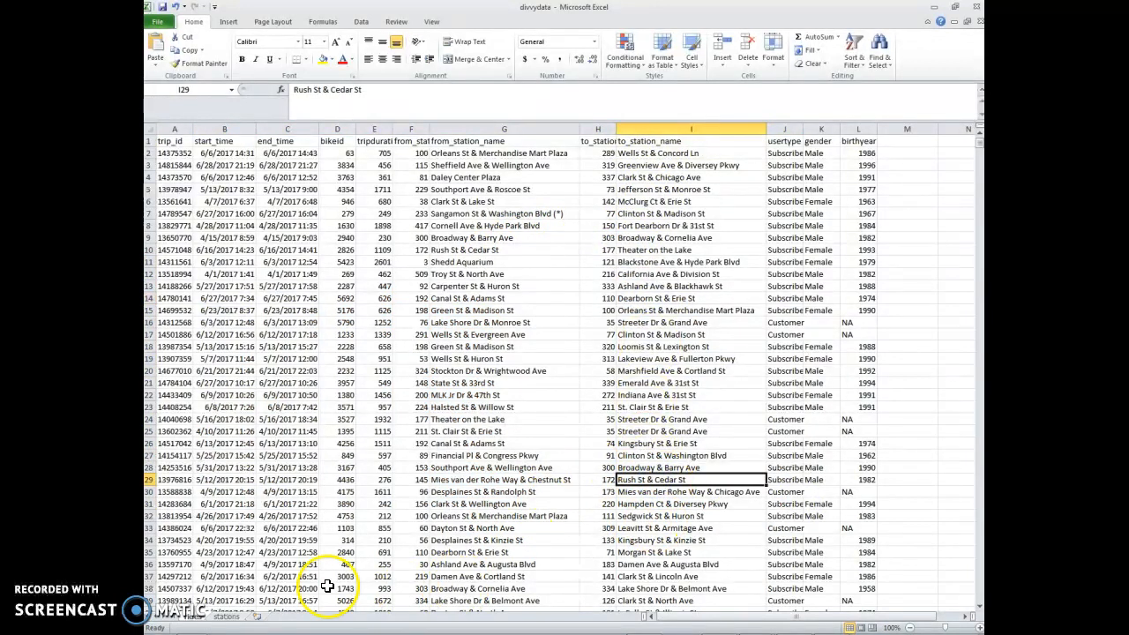
Step: Examine the empty Number of Trips column on the stations sheet alongside the first two station names
click(226, 618)
click(767, 397)
click(382, 130)
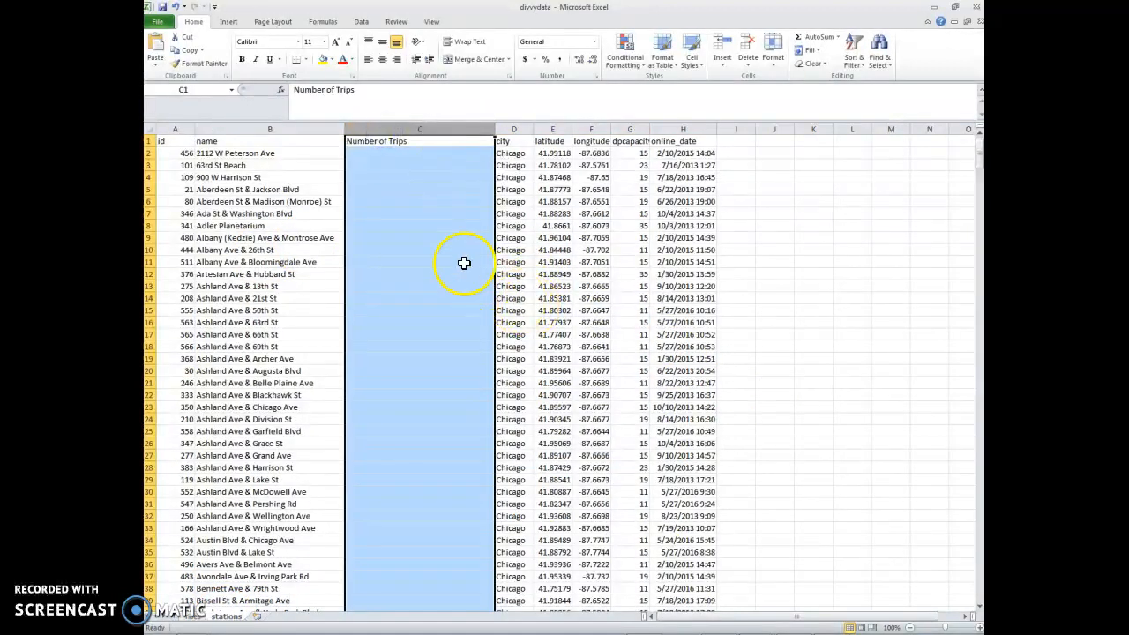
click(377, 141)
click(377, 153)
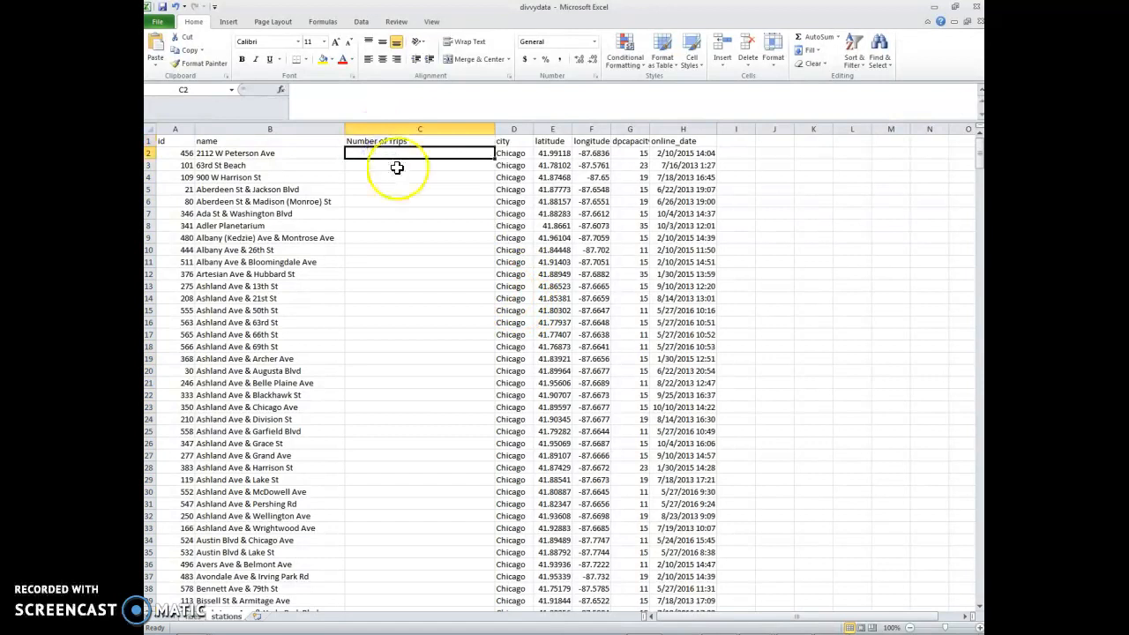
click(403, 151)
click(238, 153)
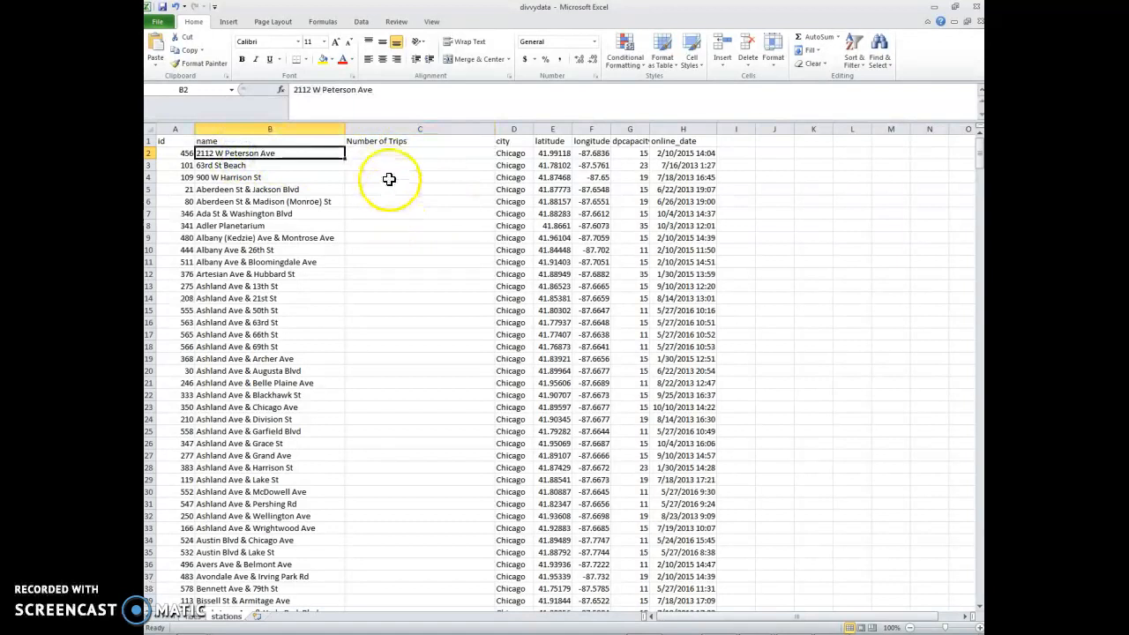
click(386, 165)
click(243, 165)
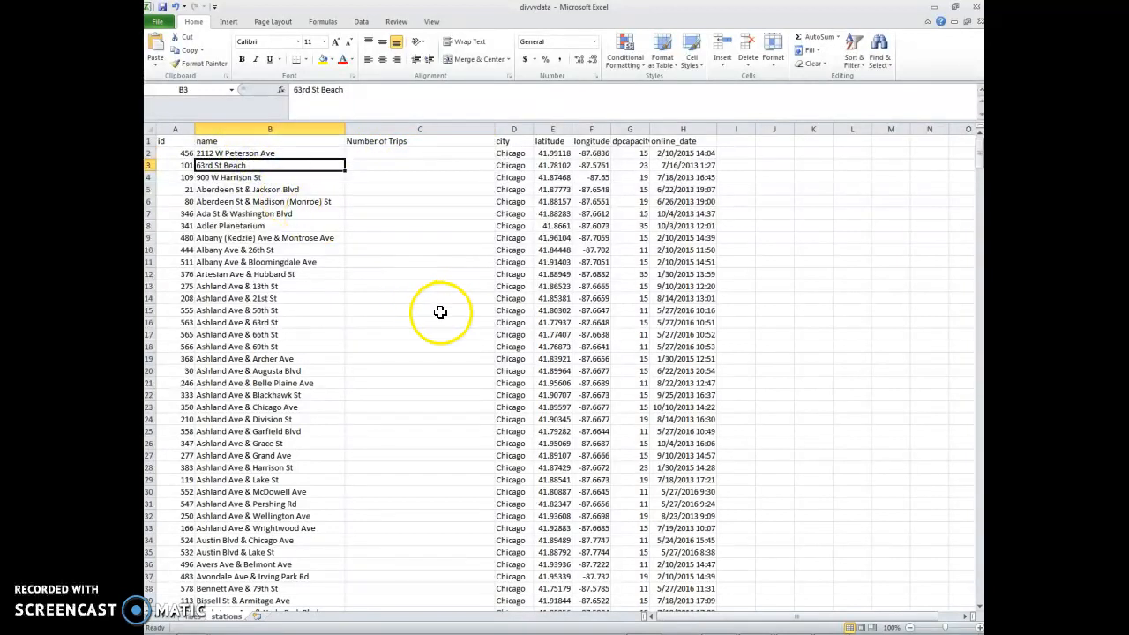
Step: Enter =COUNTIF(rides!I:I,stations!B2) in cell C2 to count the trips ending at the first station
click(377, 155)
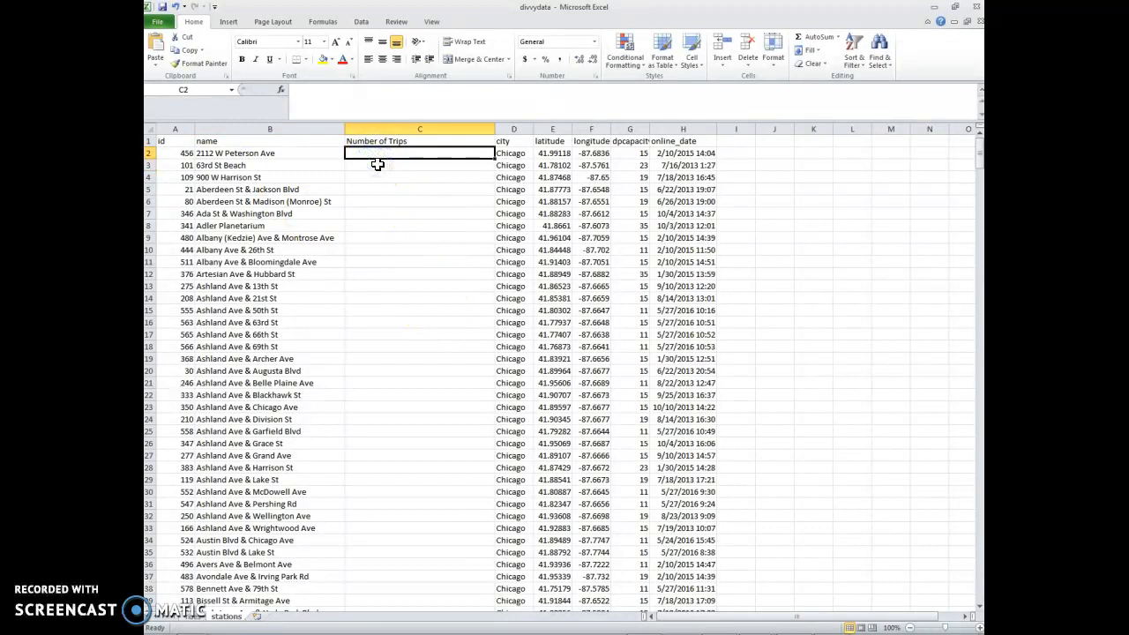
text(=)
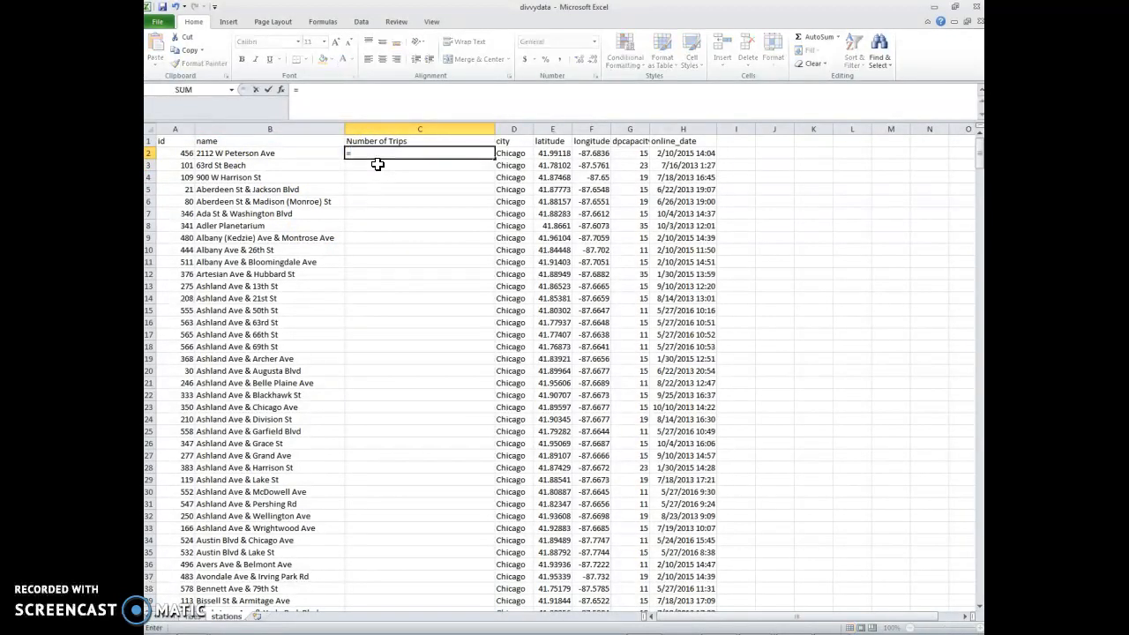
text(counti)
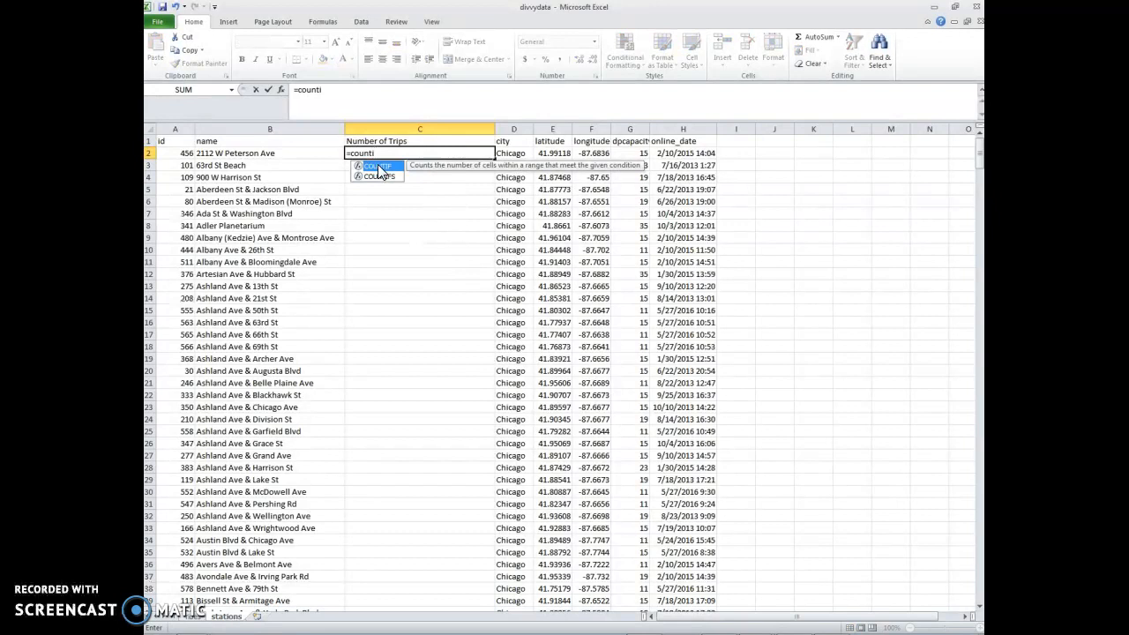
double_click(378, 168)
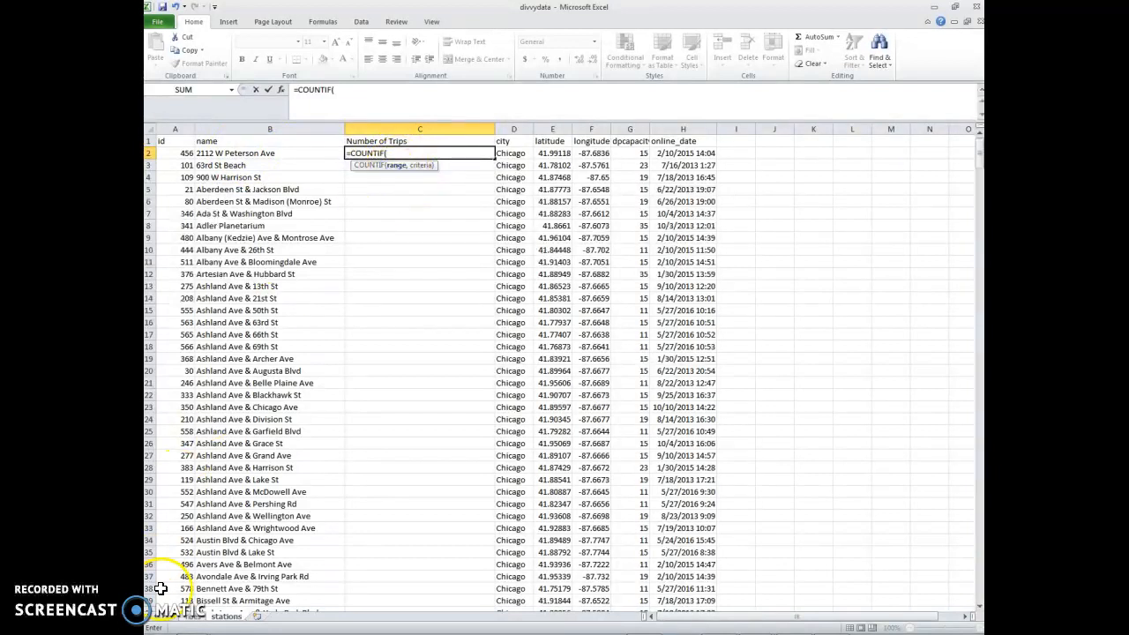
click(196, 616)
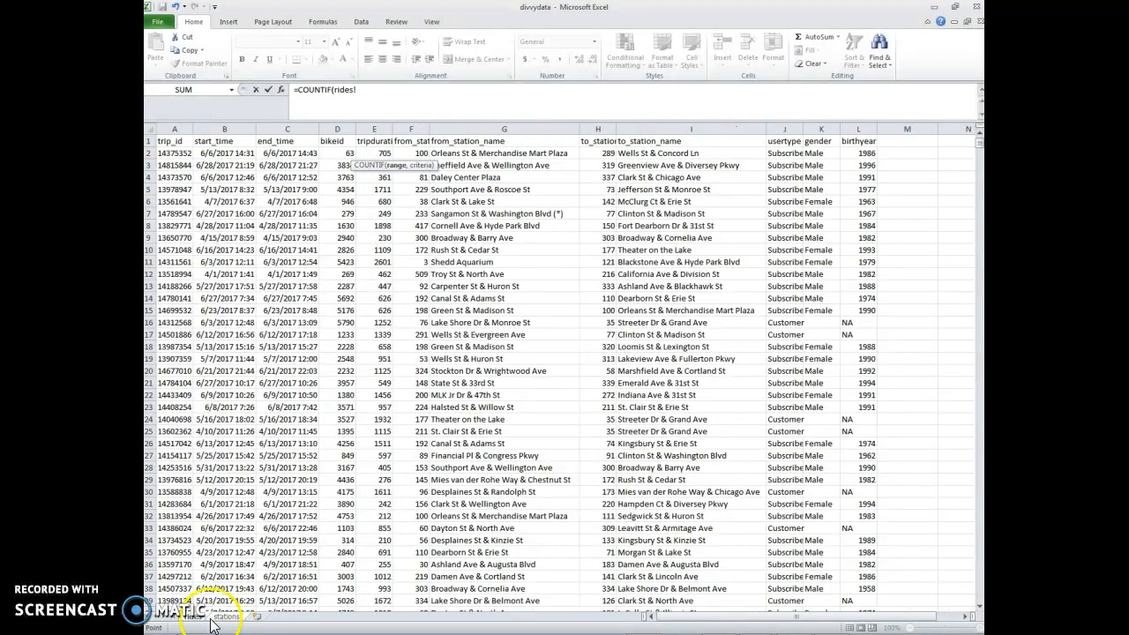
click(654, 128)
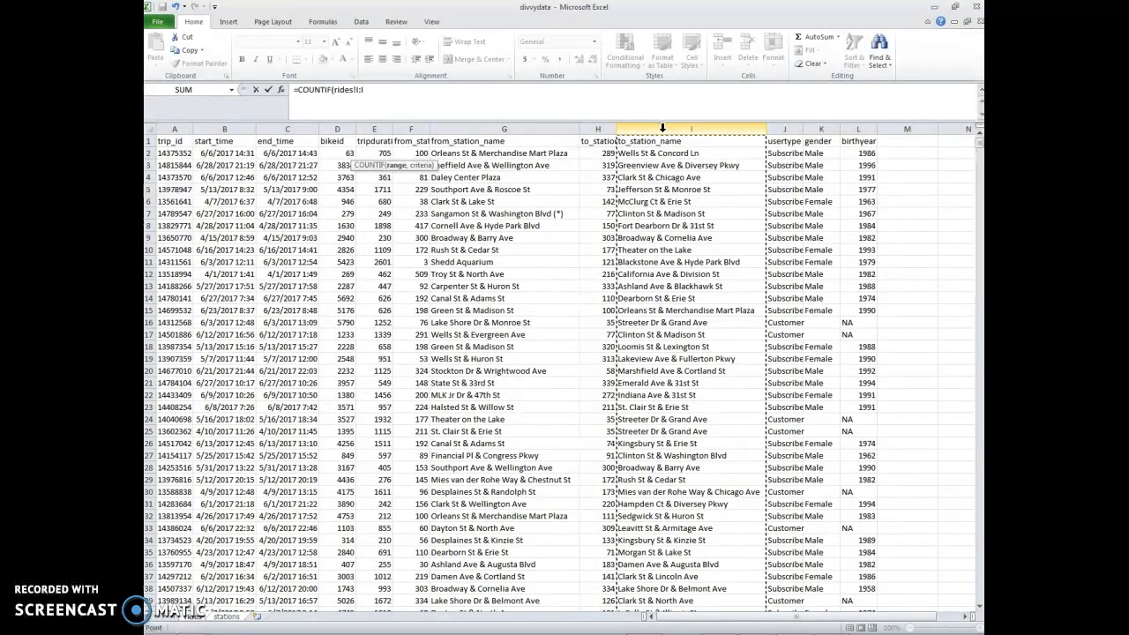
text(,)
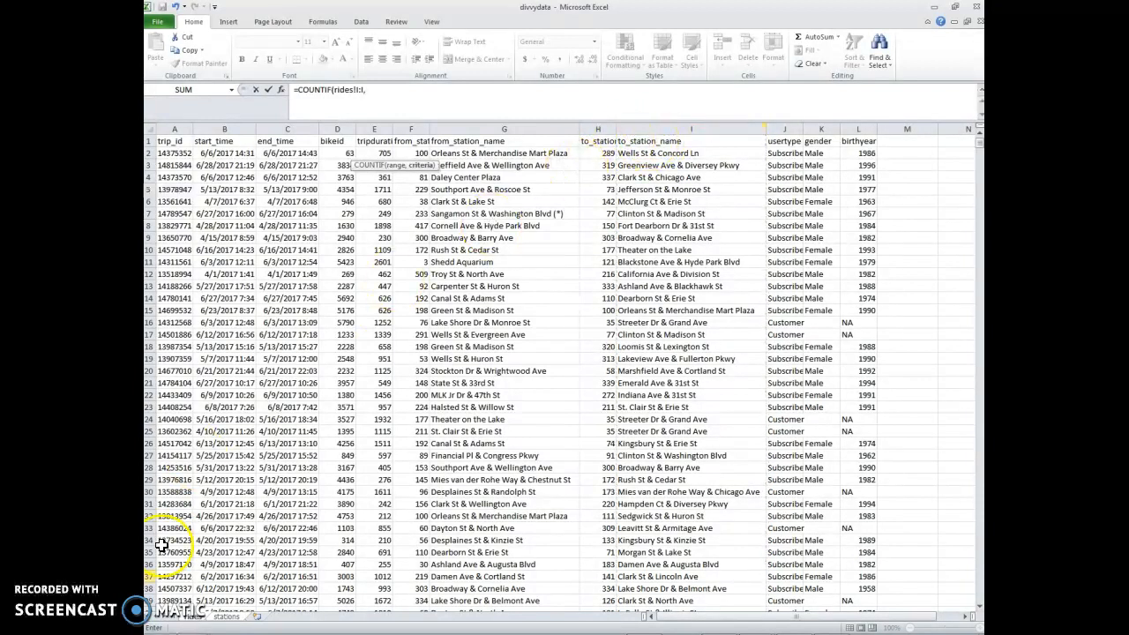
click(222, 617)
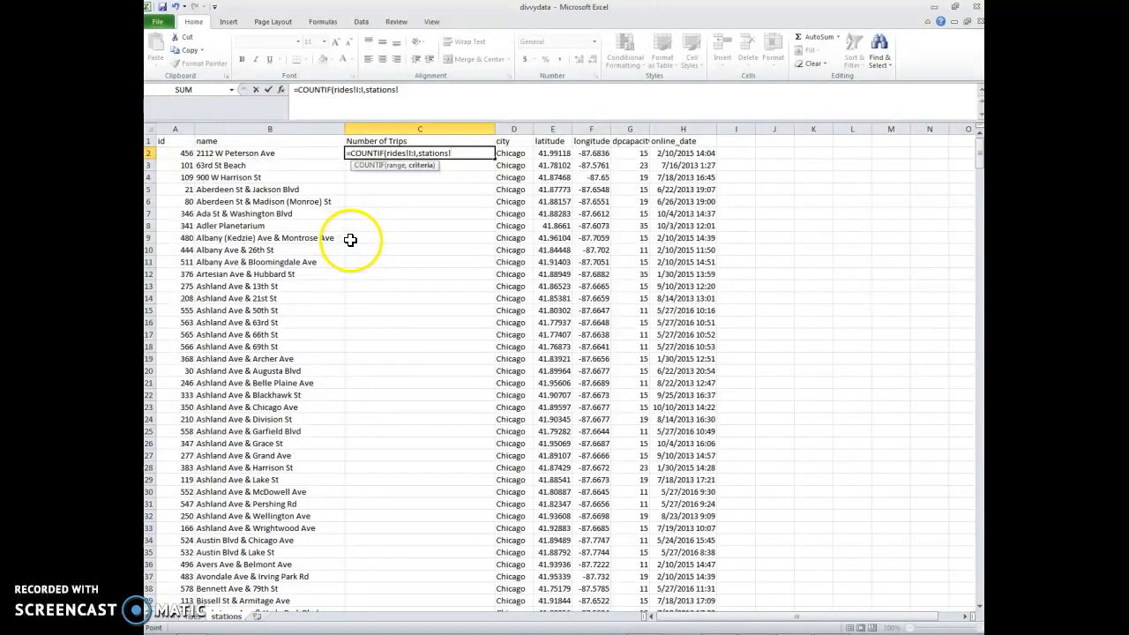
click(235, 152)
text())
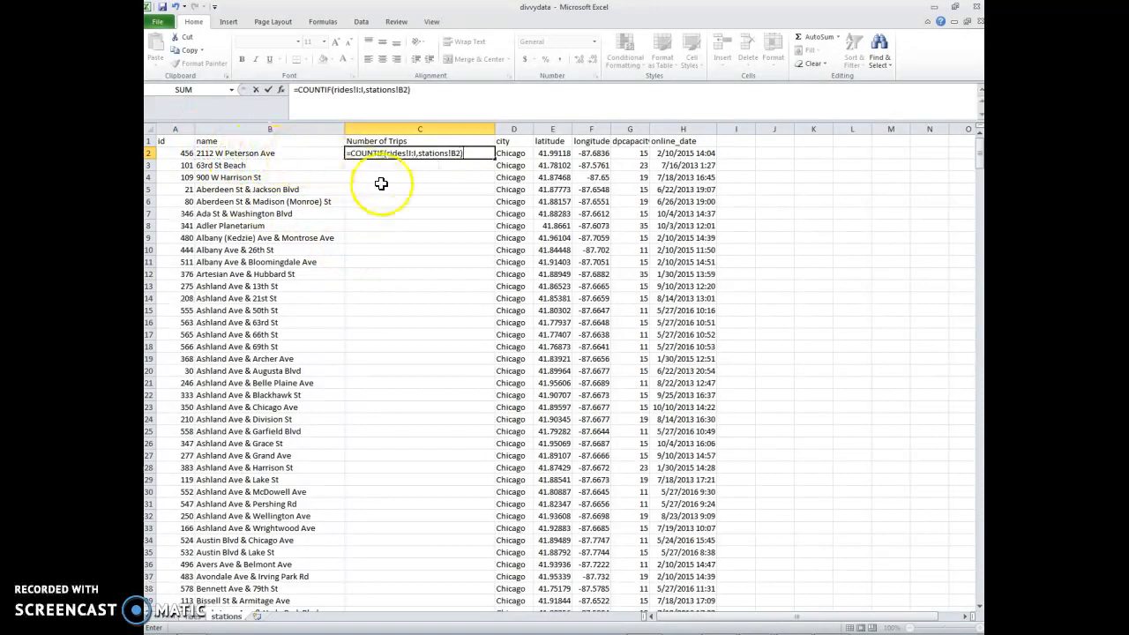
key(Return)
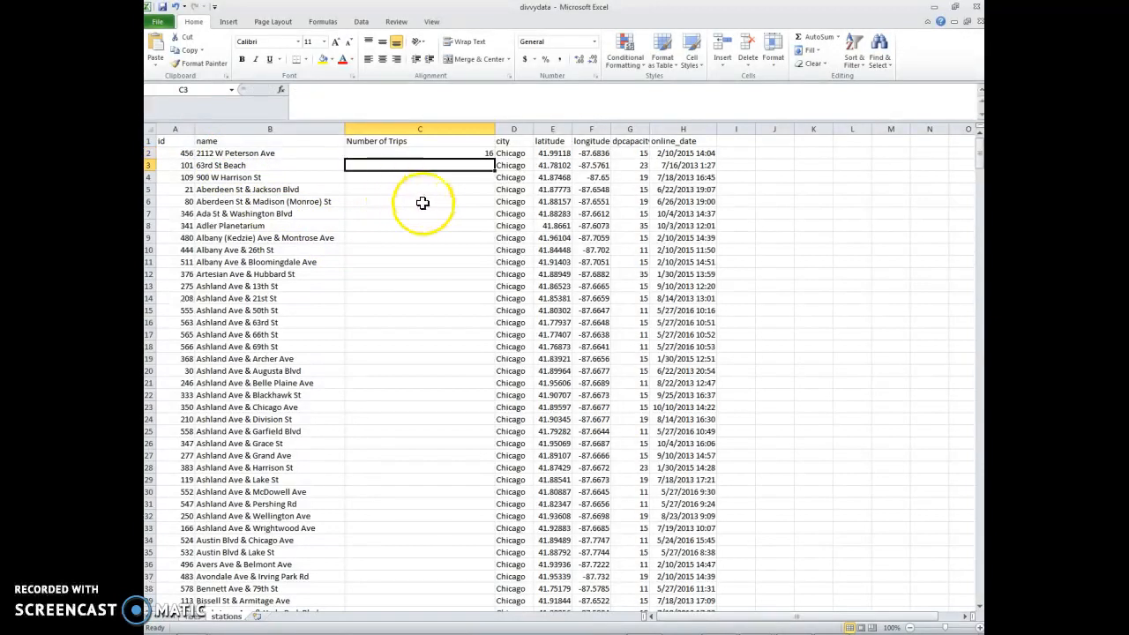
Step: Check the first station's name against its trip count and copy the COUNTIF formula from C2 down through C10
click(432, 155)
click(227, 153)
click(396, 152)
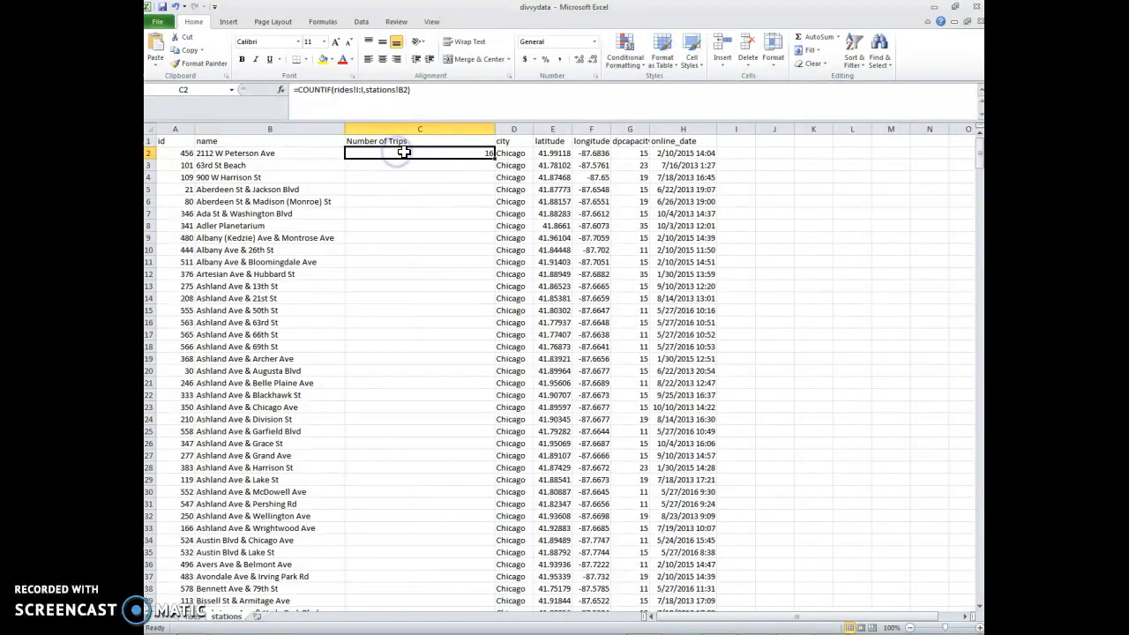
click(280, 152)
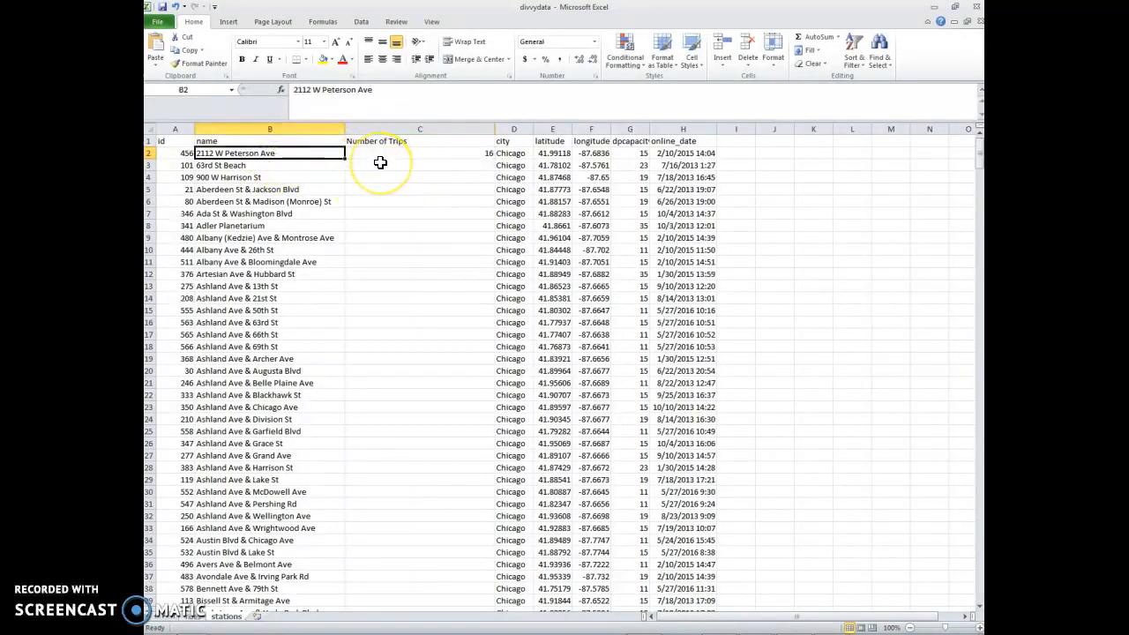
click(446, 152)
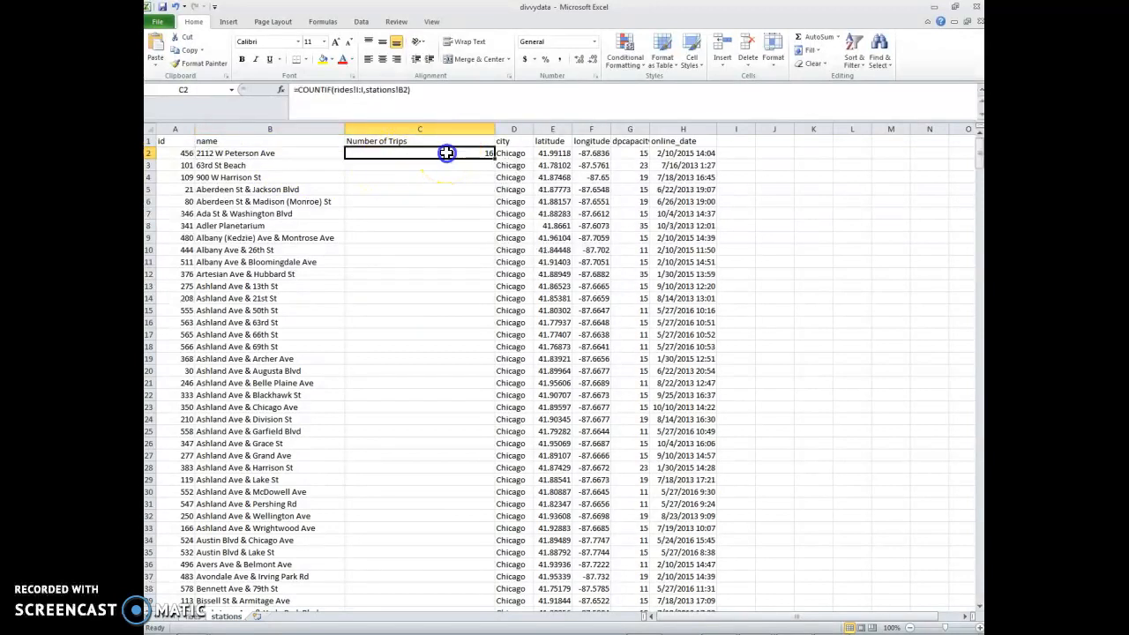
drag(496, 159, 487, 252)
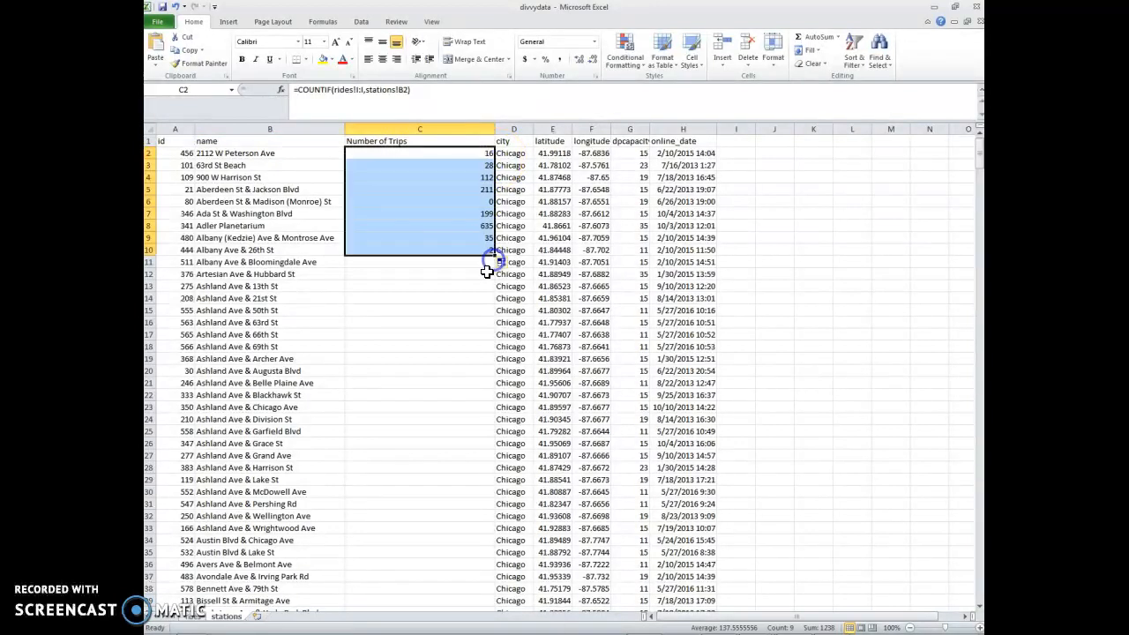
Step: Extend the COUNTIF formula from C10 through C21 and on down to the last station in the list
click(451, 226)
click(214, 227)
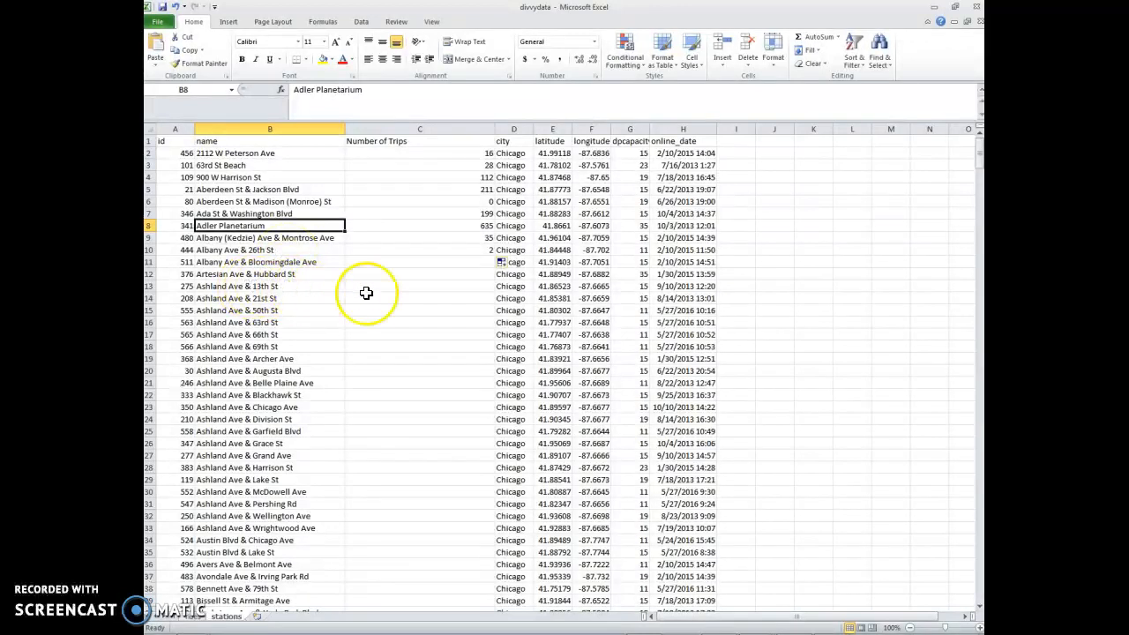
click(482, 252)
drag(496, 255, 480, 388)
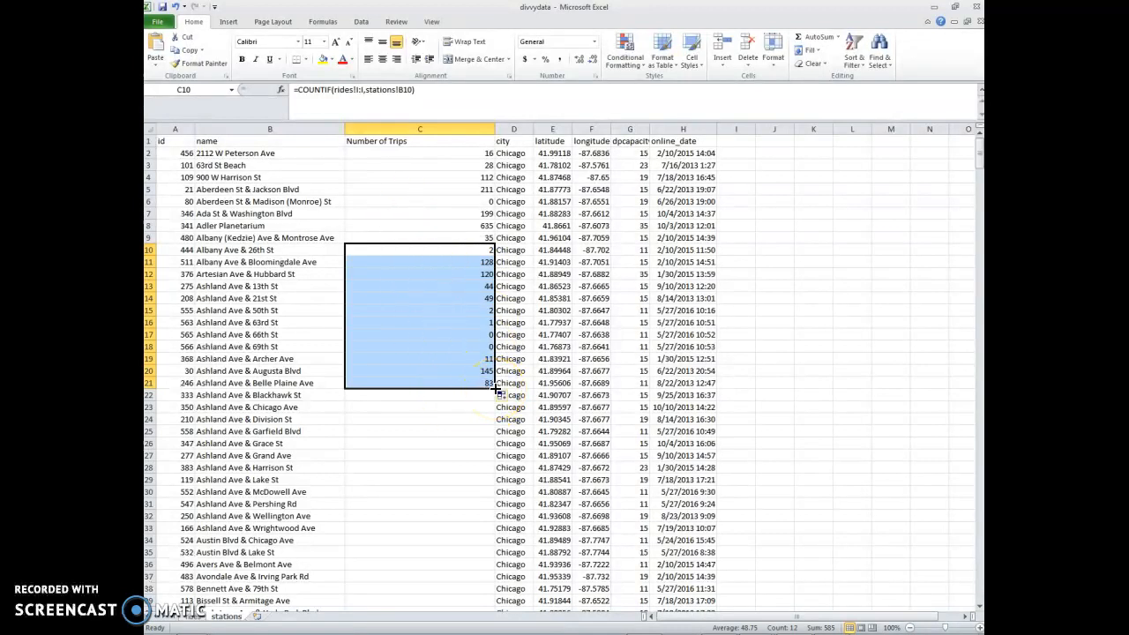
double_click(496, 388)
Step: Look through the filled trip counts down the stations list and return to the first row
scroll(451, 314, down, 10)
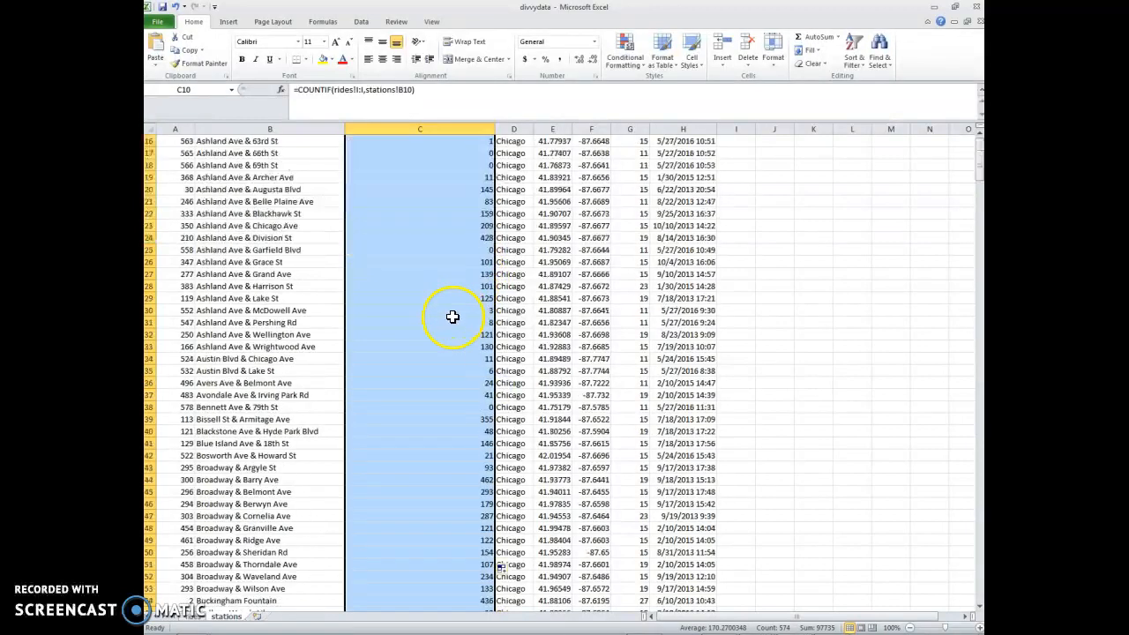
scroll(451, 322, down, 13)
scroll(450, 325, down, 14)
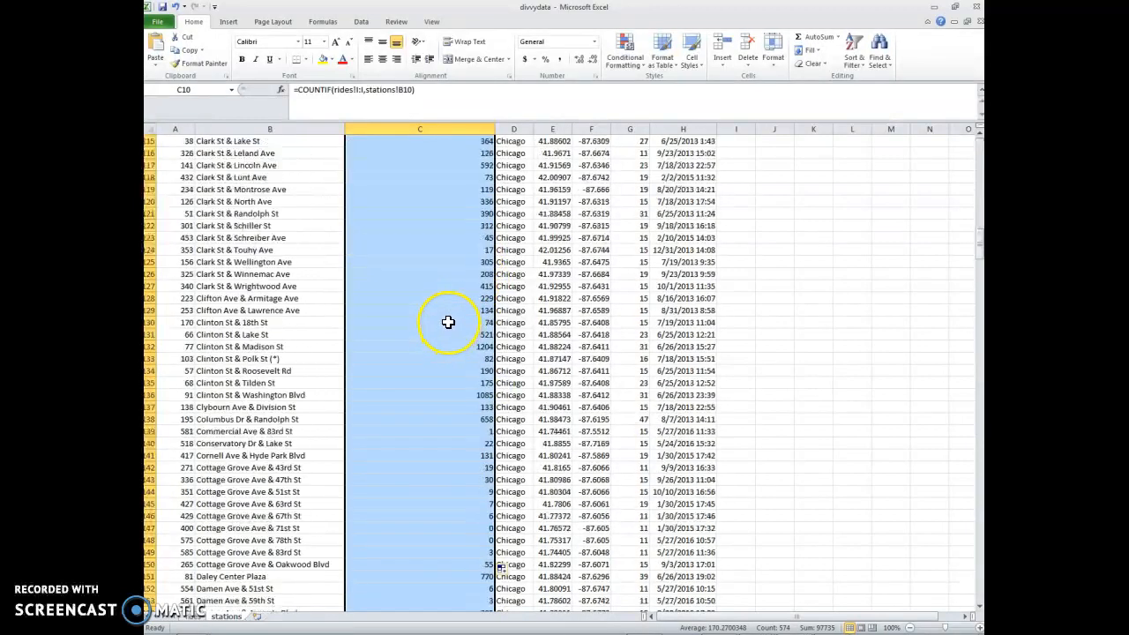
scroll(444, 315, down, 20)
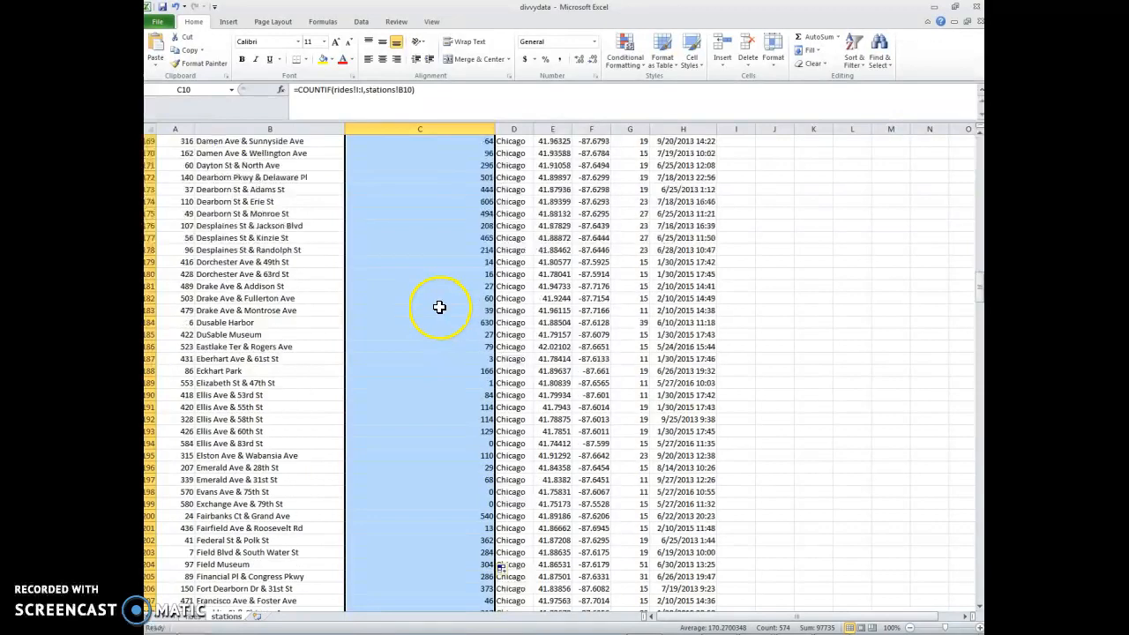
scroll(438, 302, down, 12)
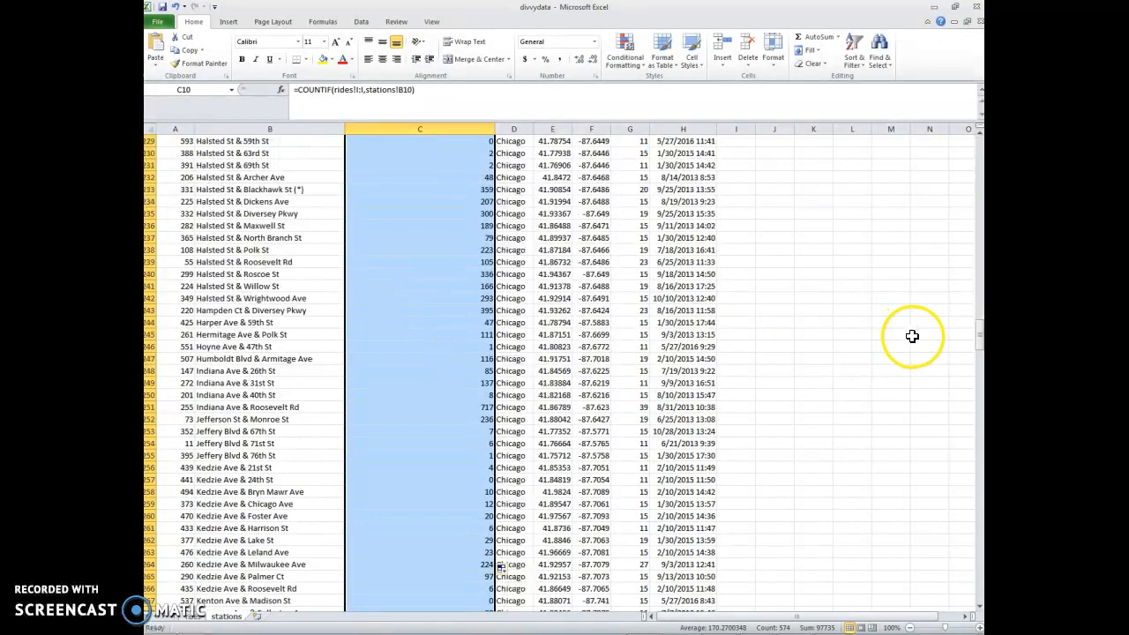
drag(976, 334, 977, 145)
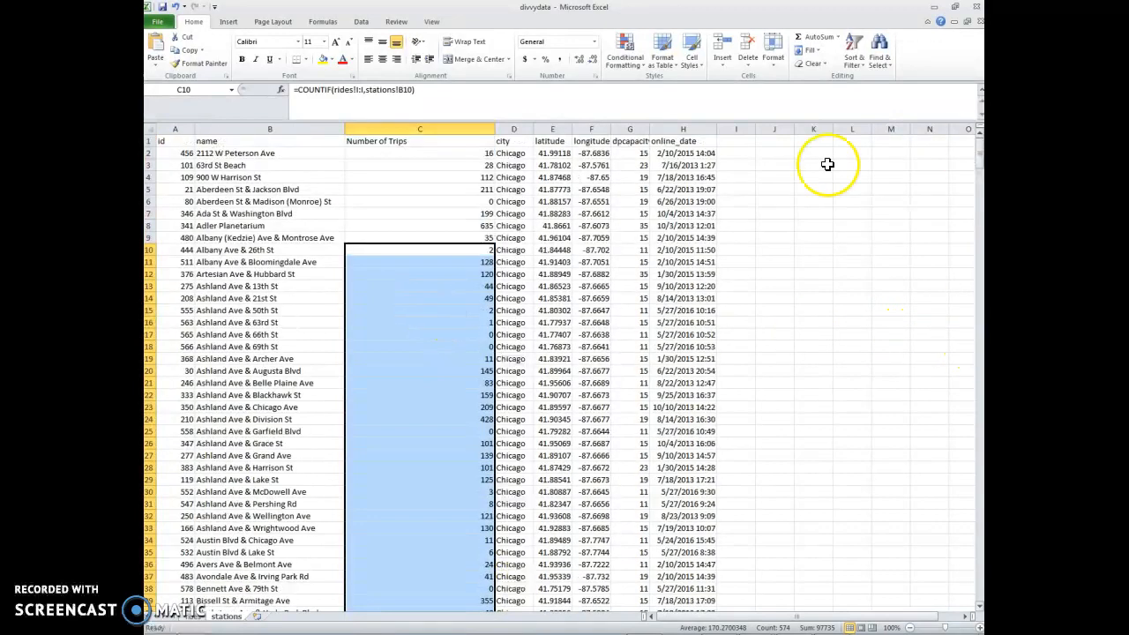
Step: Compare the to_station_name column on the rides sheet with the COUNTIF formulas of several stations, including Ada St & Washington Blvd
click(185, 615)
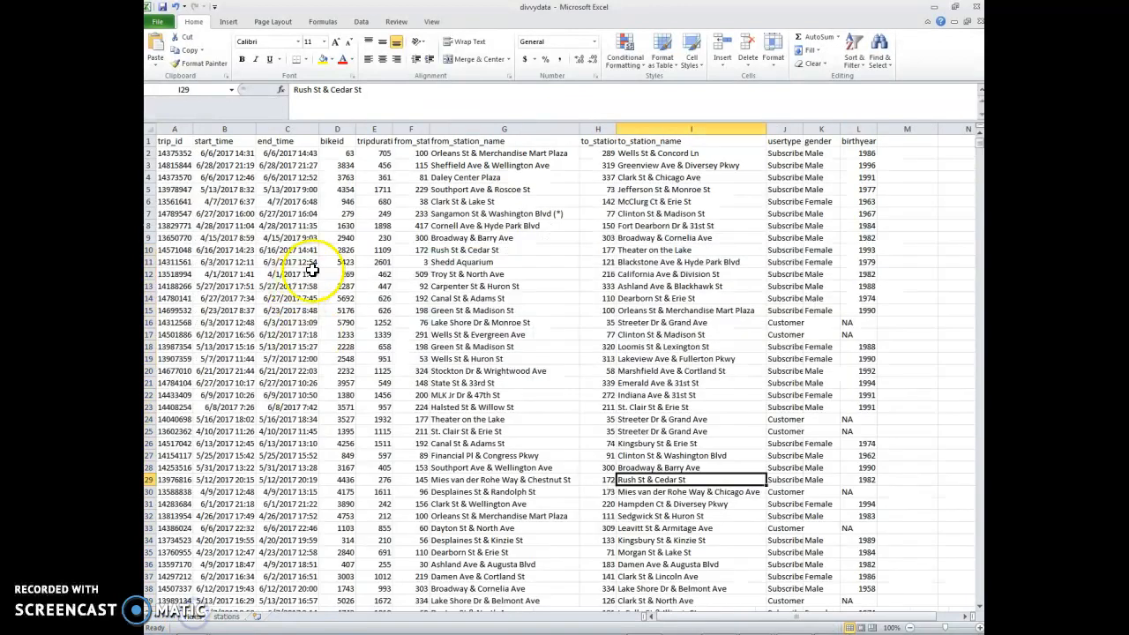
click(627, 129)
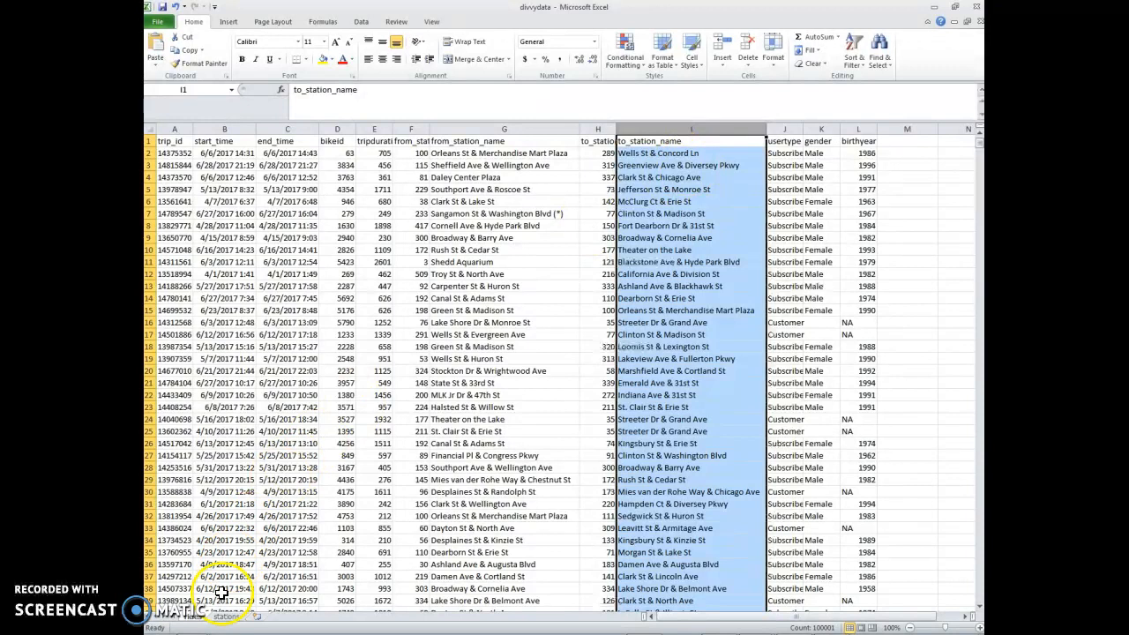
click(226, 616)
click(479, 152)
click(469, 189)
click(463, 237)
click(461, 336)
click(454, 216)
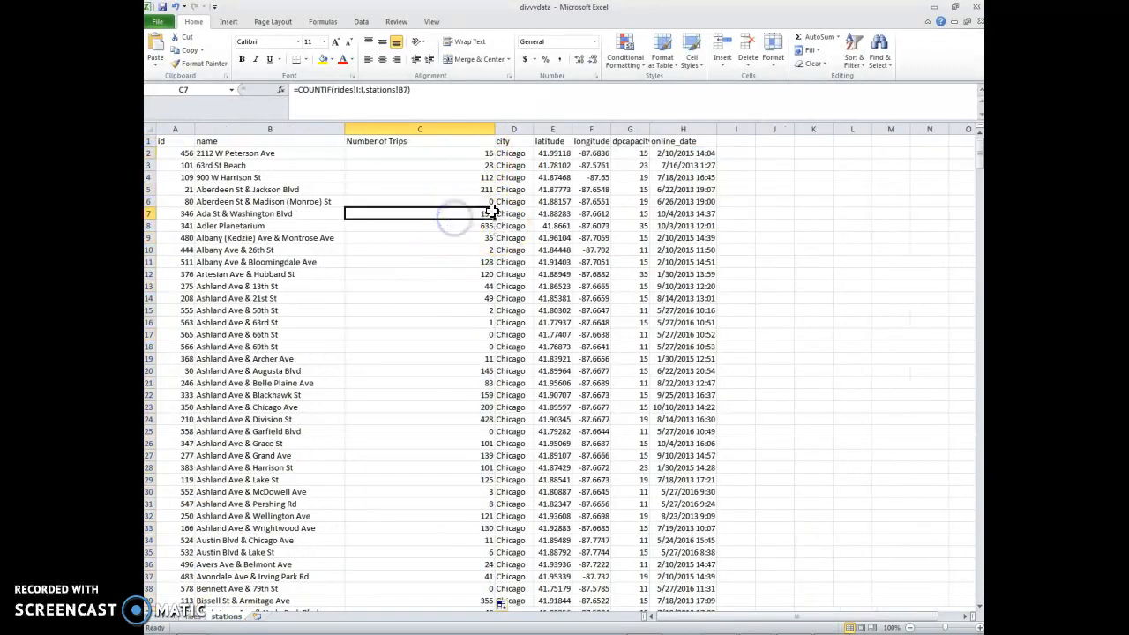
click(233, 214)
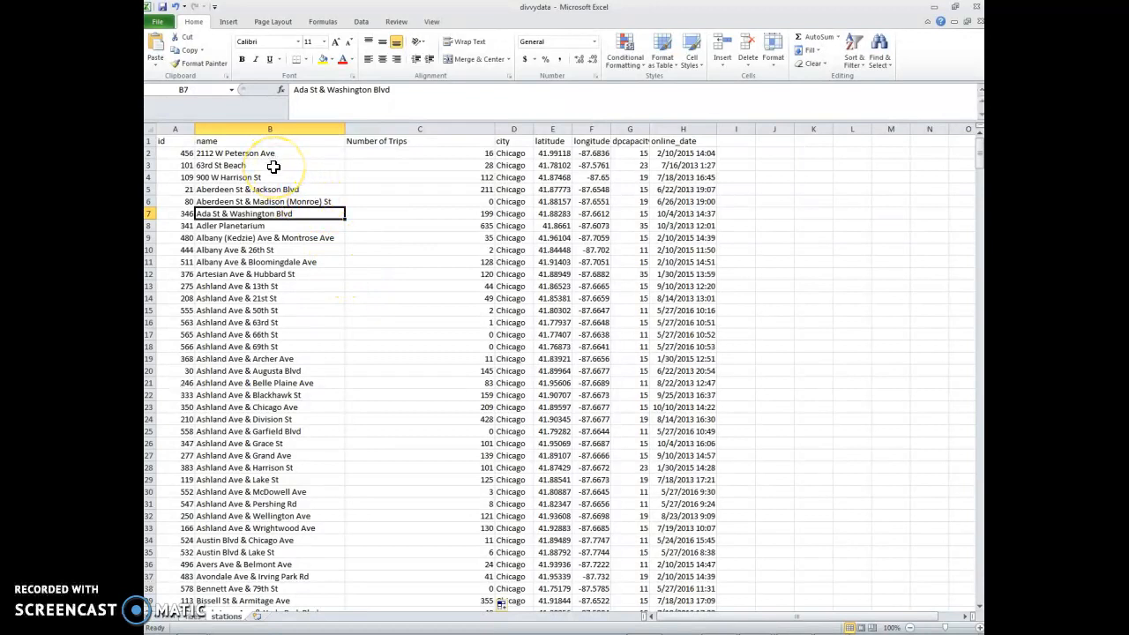
Step: Examine the stations table from the name column across, and compare the stations sheet repeatedly with the rides sheet
drag(269, 154, 575, 480)
click(697, 370)
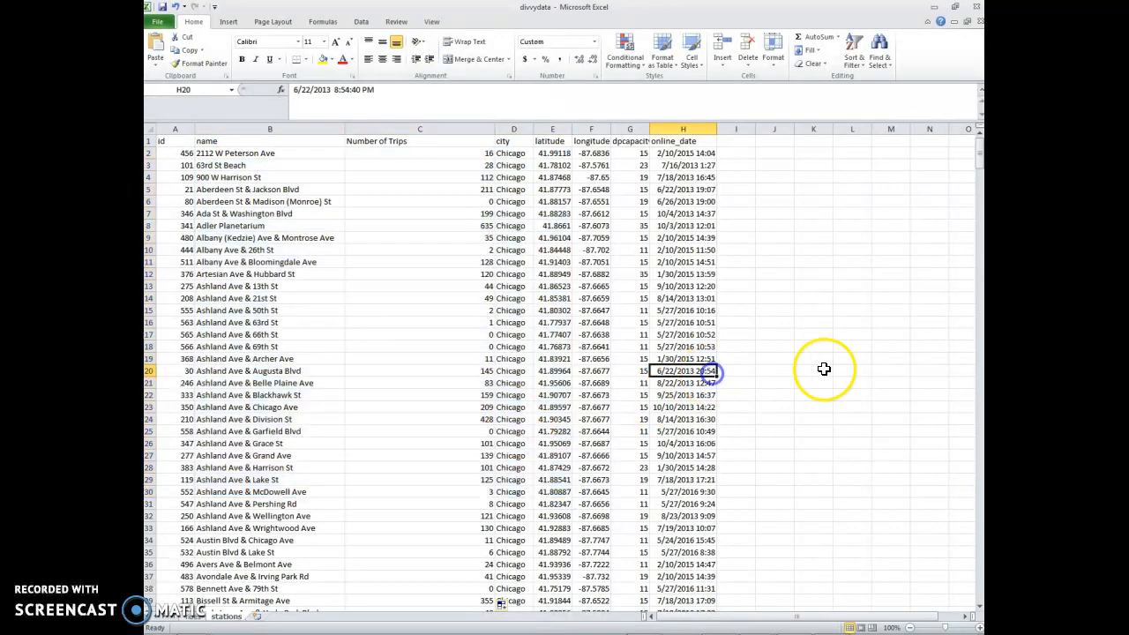
click(201, 617)
click(212, 617)
click(198, 618)
click(211, 618)
click(198, 618)
click(211, 619)
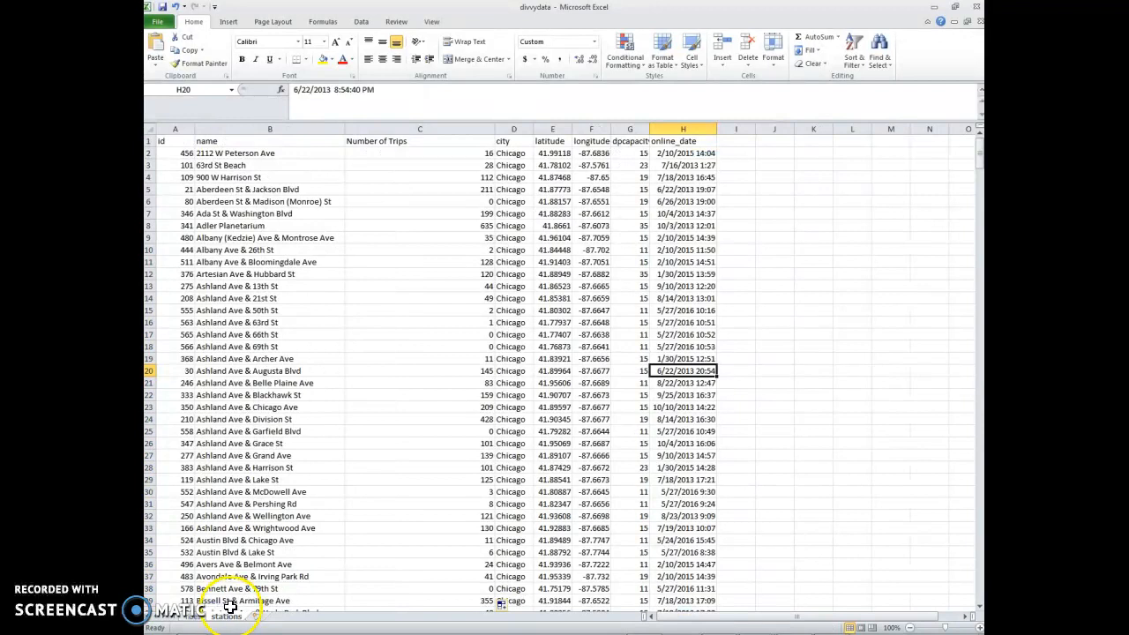
click(190, 619)
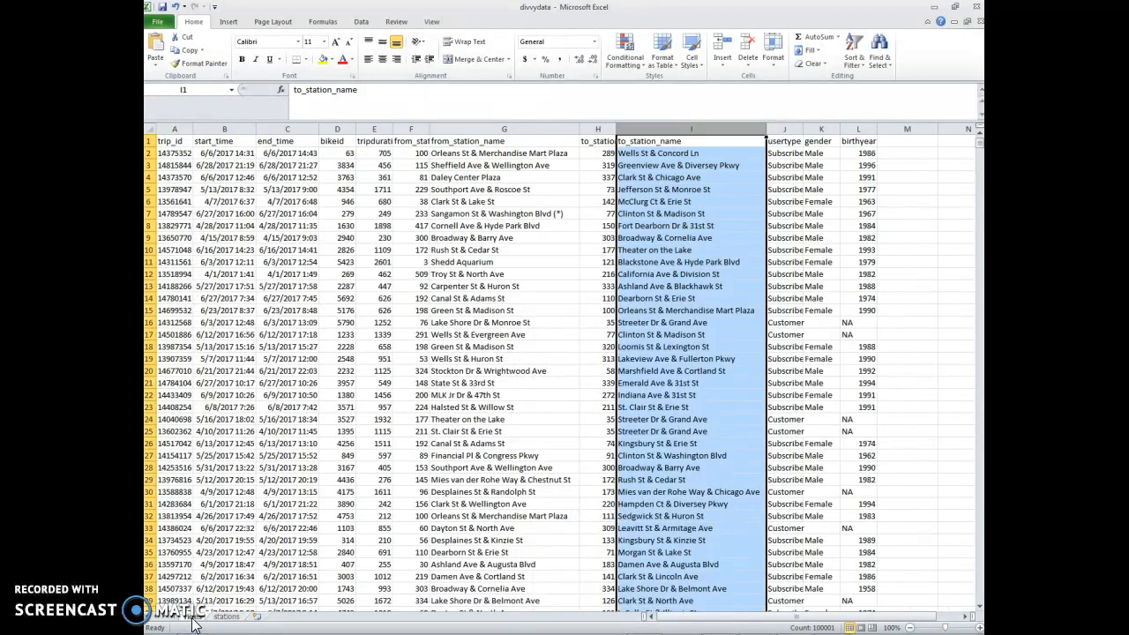
click(222, 616)
Step: Review the Number of Trips values from C3 to C27, individual formulas and the whole column, comparing them with the rides sheet
drag(461, 165, 440, 453)
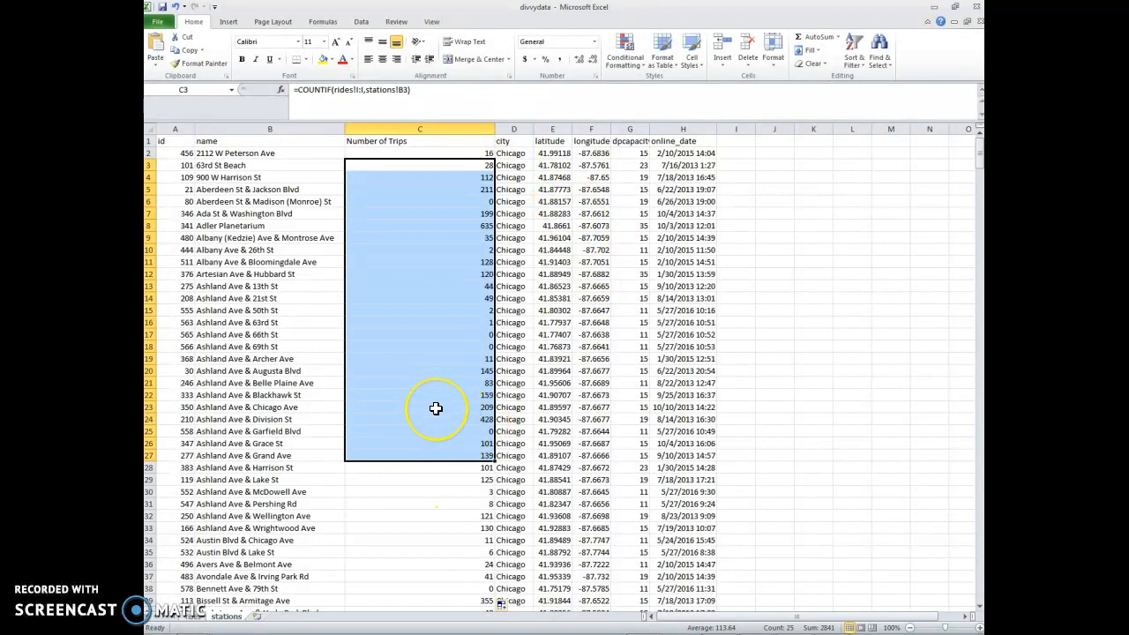
click(190, 620)
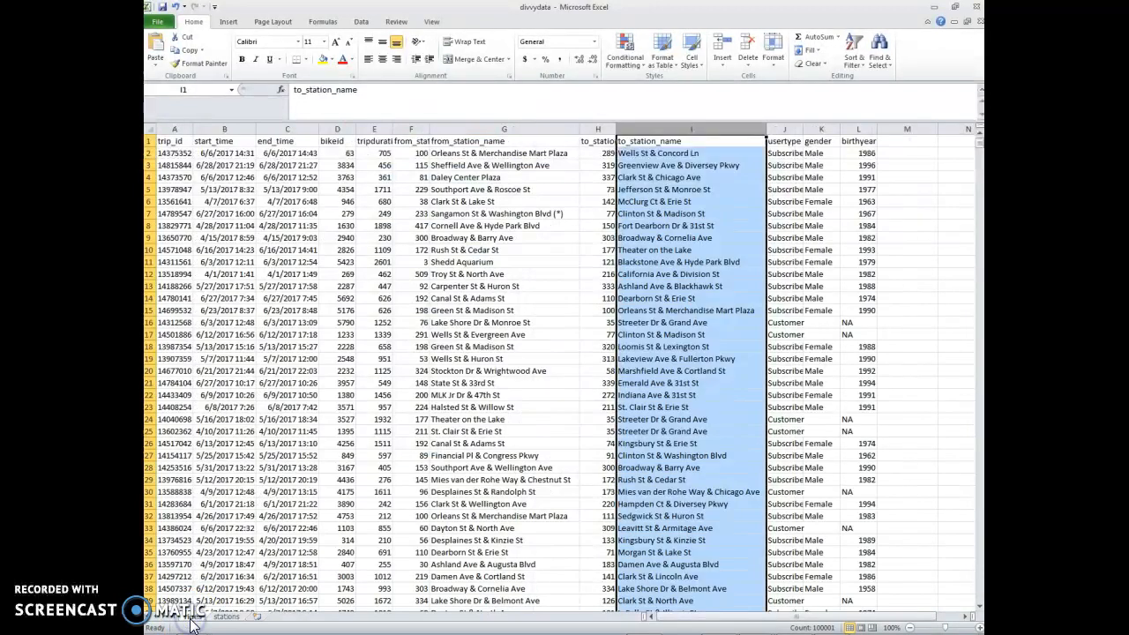
click(222, 616)
click(455, 234)
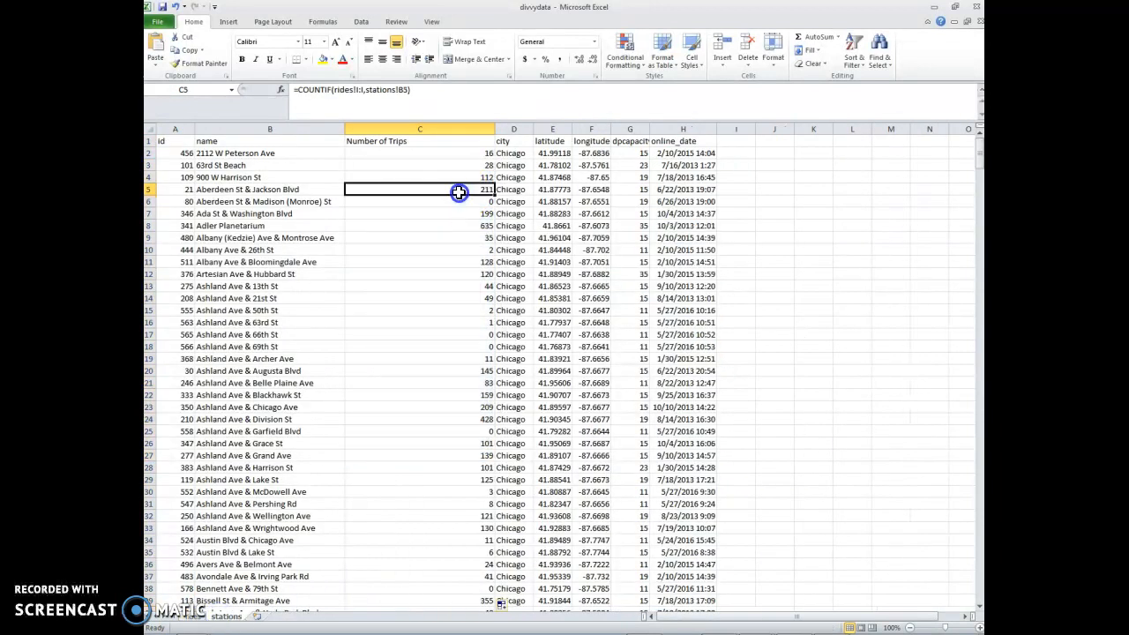
click(441, 346)
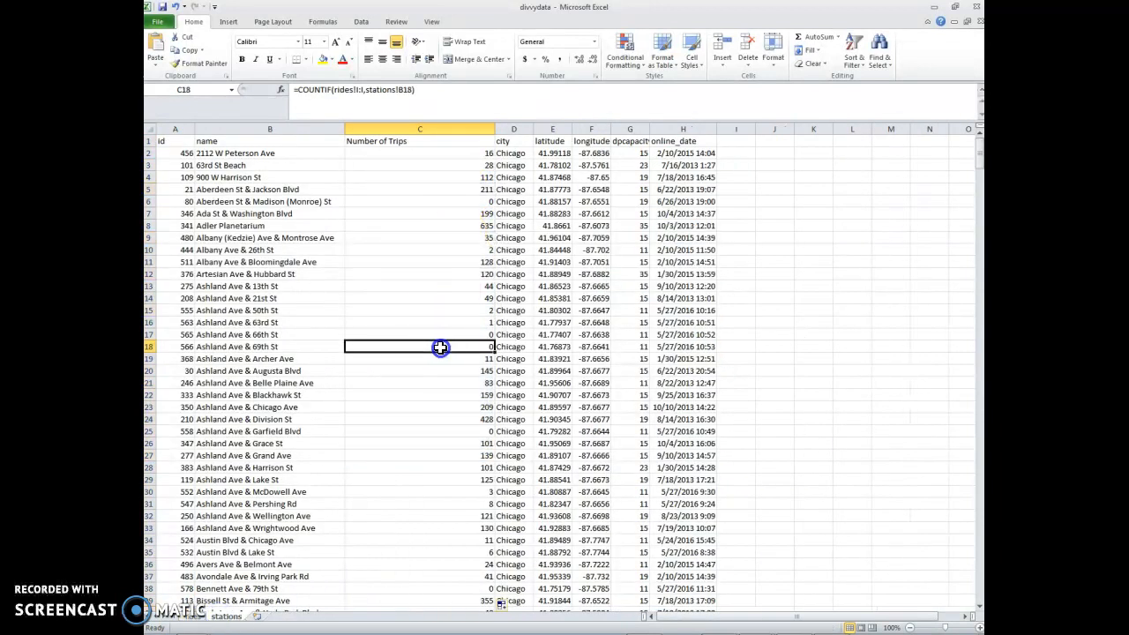
click(190, 618)
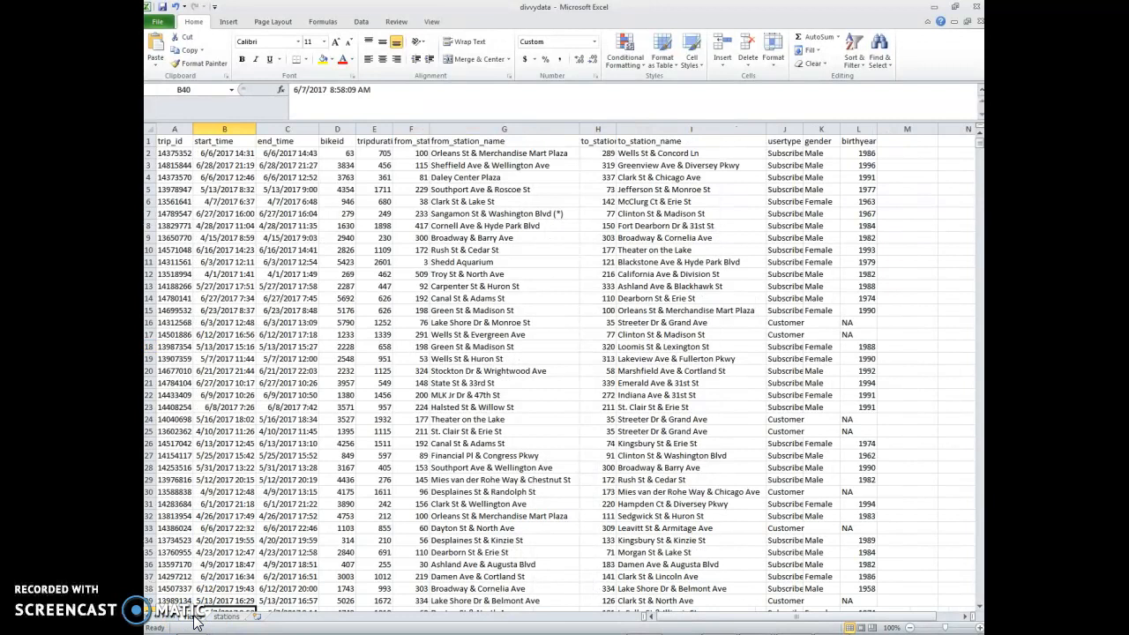
click(213, 619)
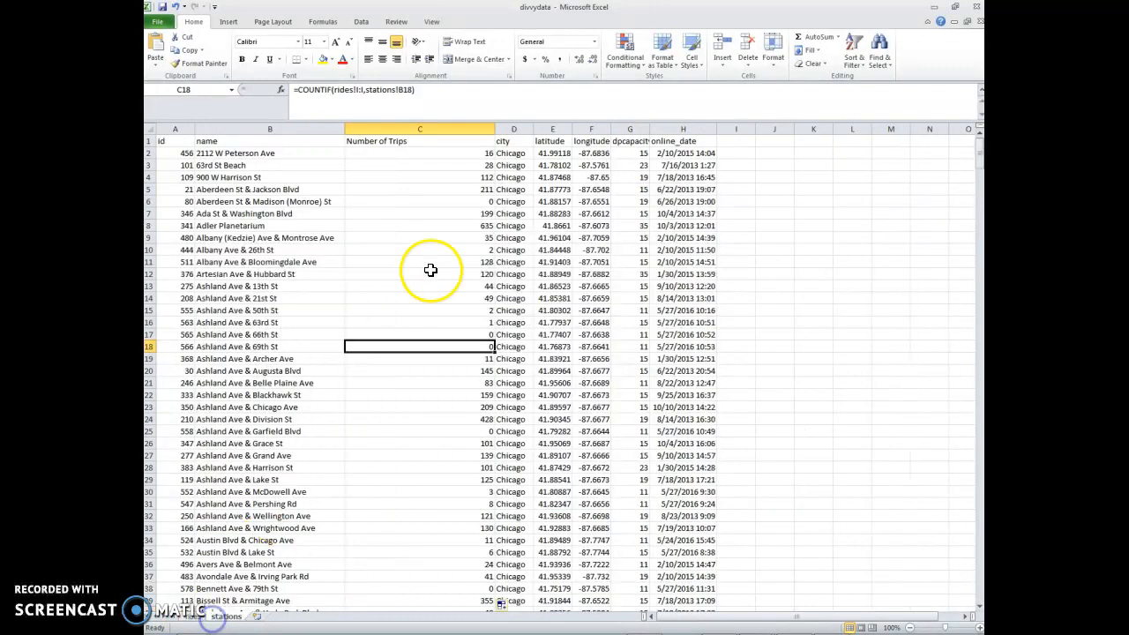
click(439, 129)
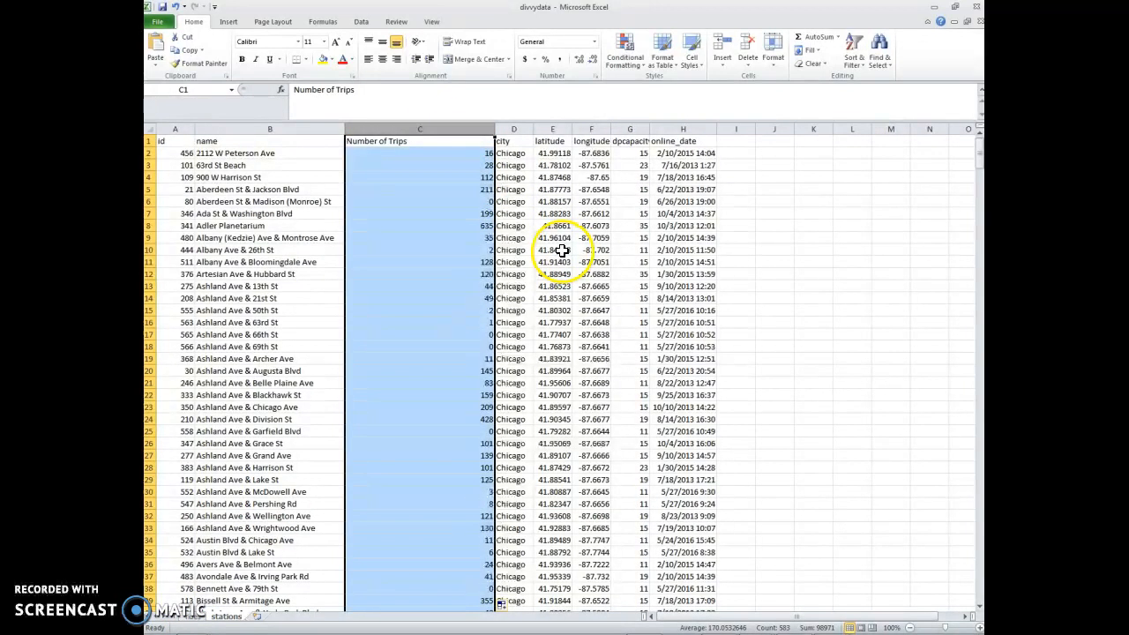
Step: Copy the Number of Trips column and paste it over itself as values, replacing the formulas, and check cells C5 and C6
key(ctrl+c)
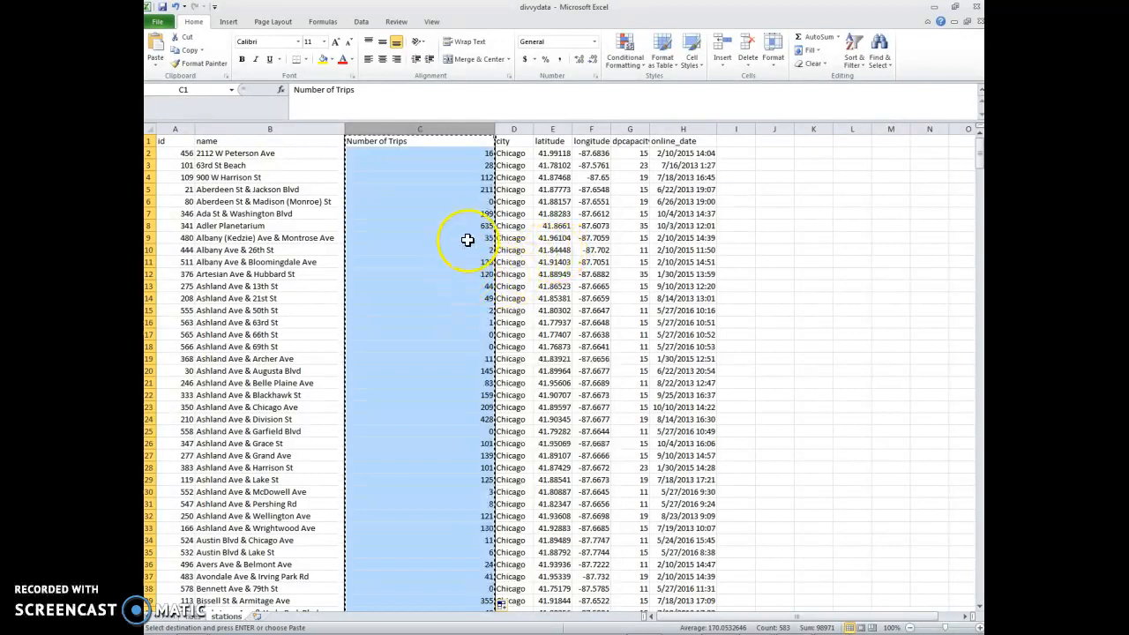
right_click(418, 141)
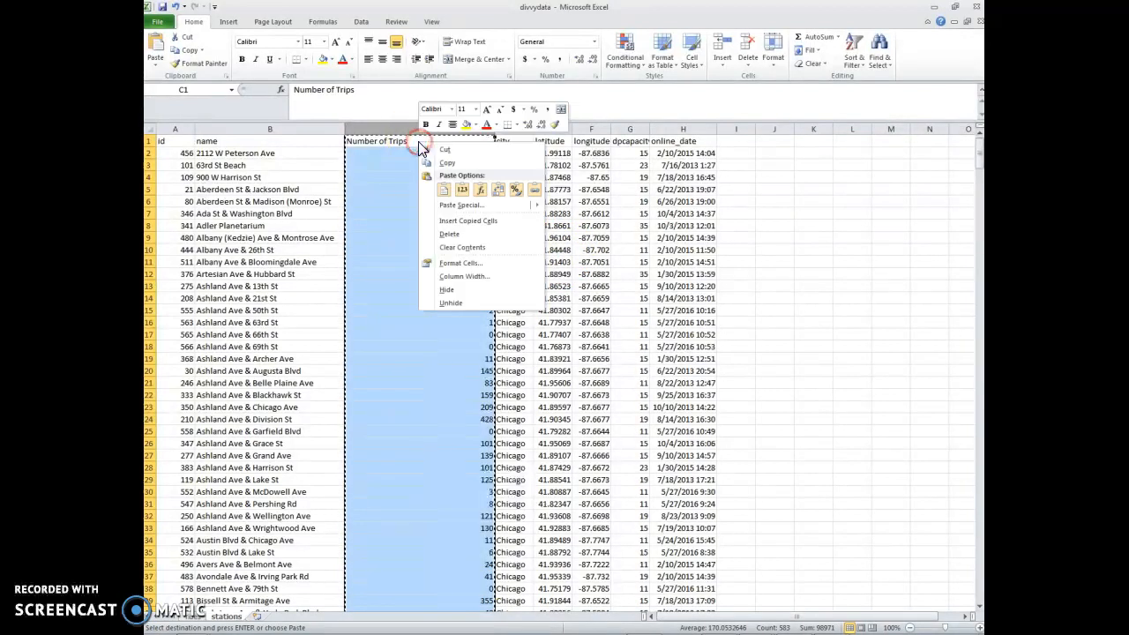
click(462, 190)
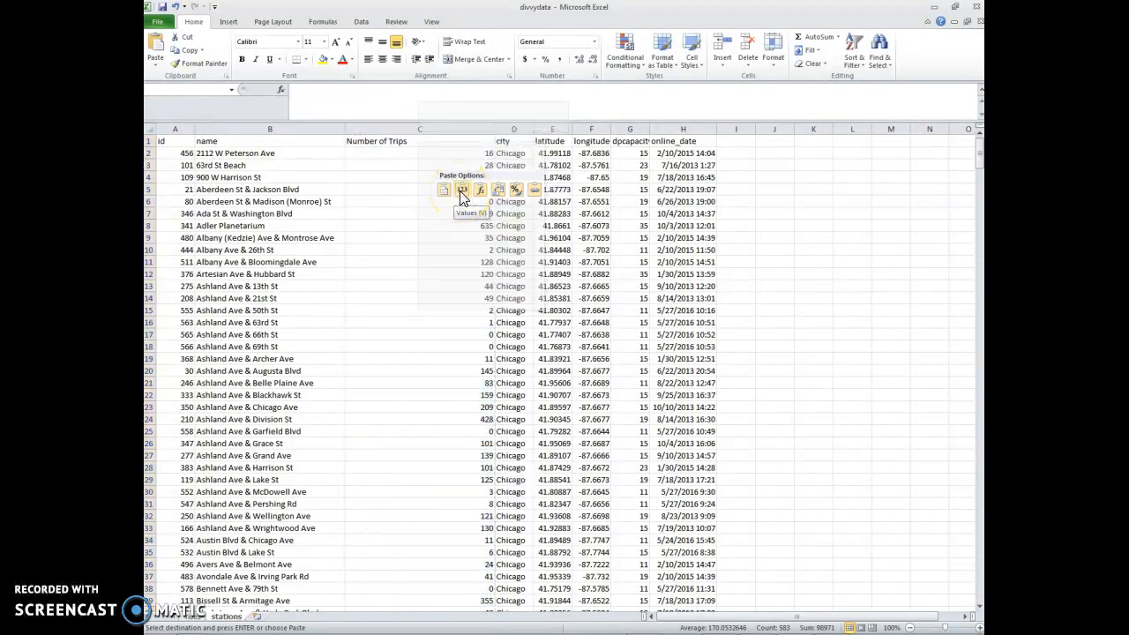
click(459, 191)
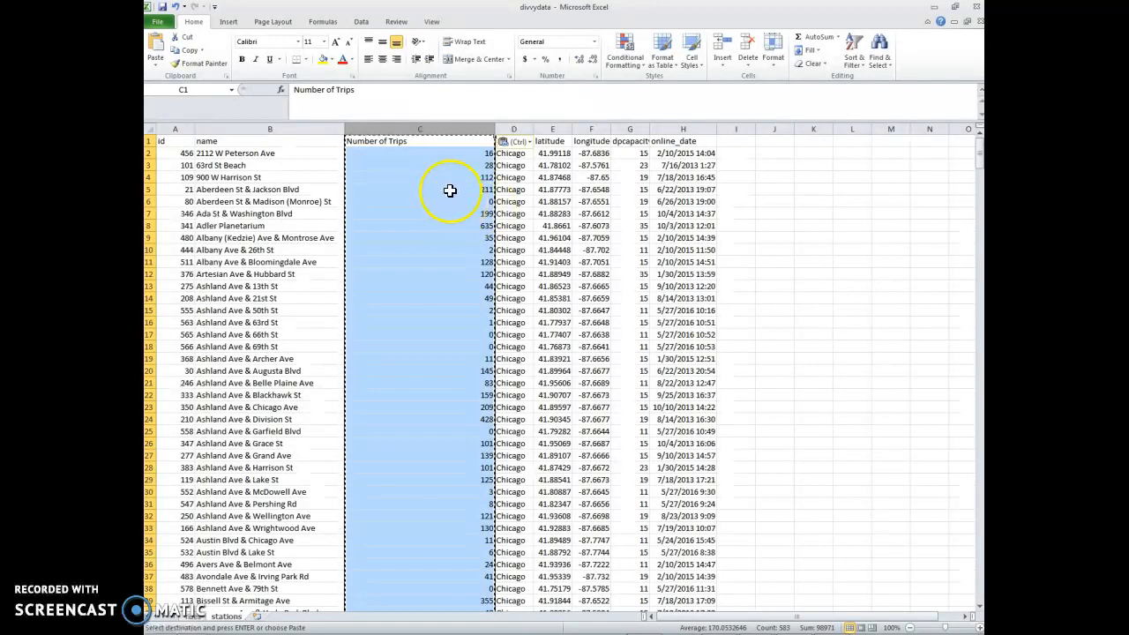
click(461, 190)
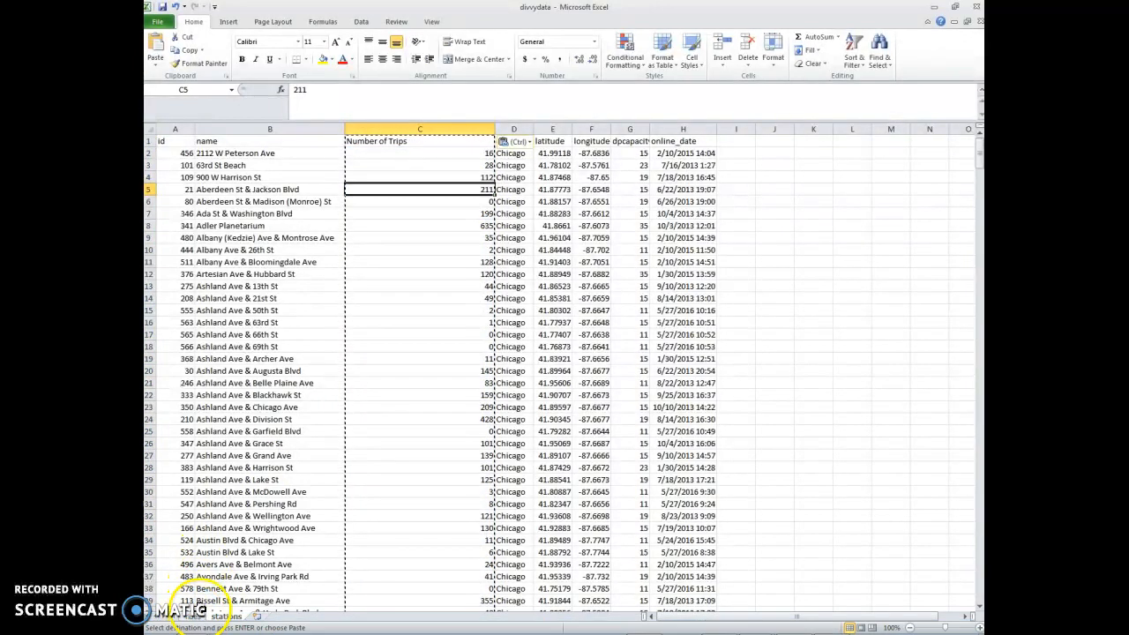
click(436, 203)
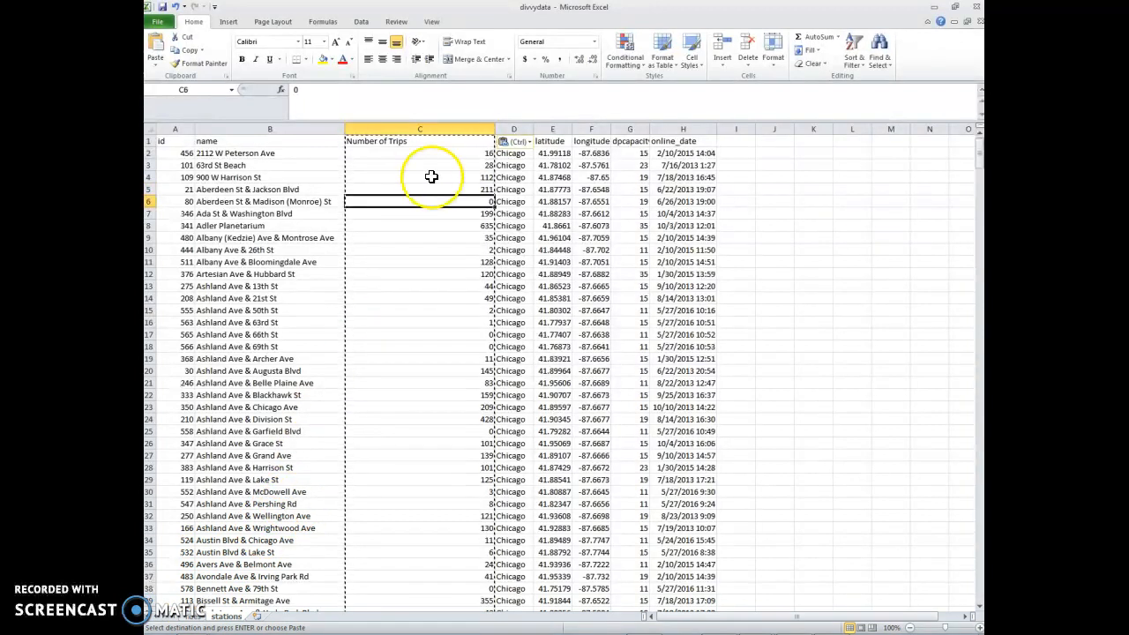
Step: Paste the whole Number of Trips column over itself as values once more and end the copy selection
key(ctrl)
click(421, 131)
click(425, 129)
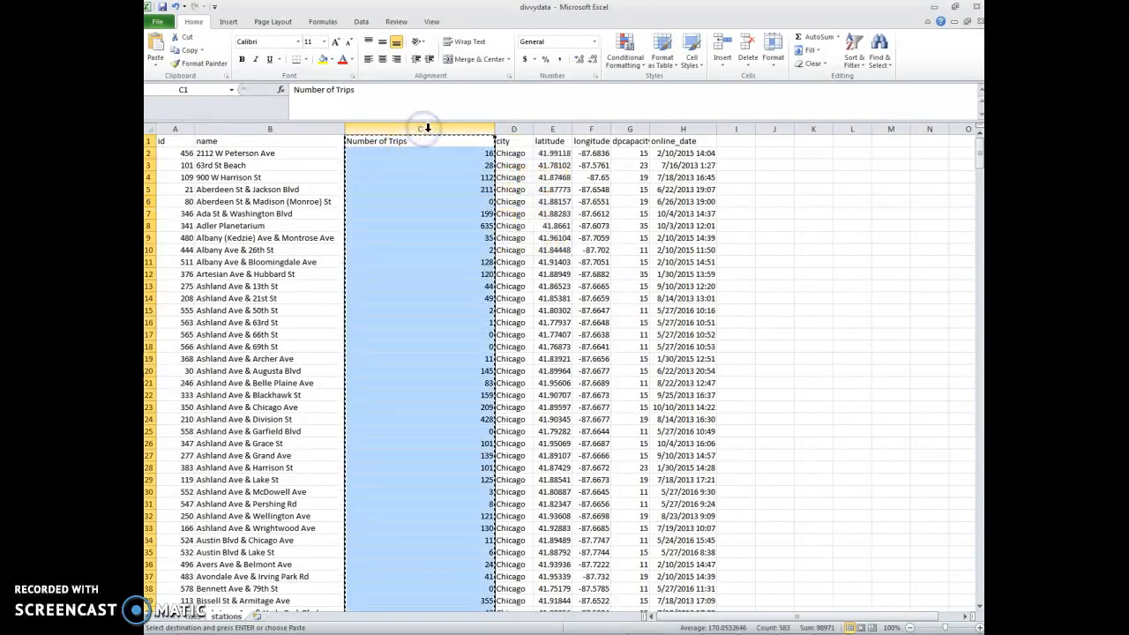
click(406, 141)
right_click(408, 141)
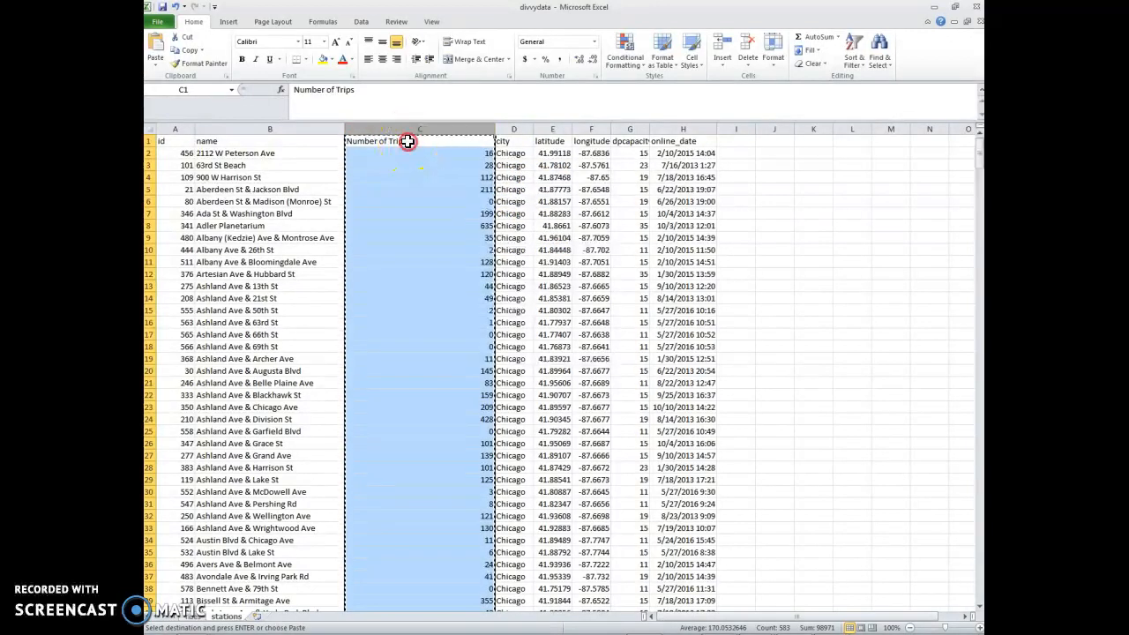
click(450, 190)
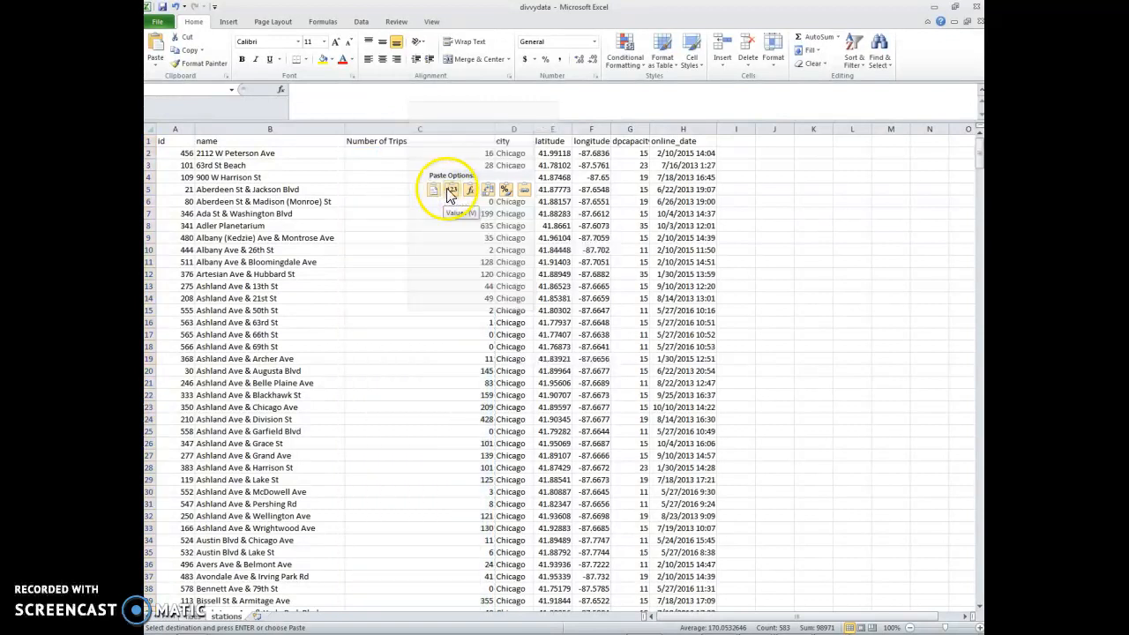
click(544, 262)
key(Escape)
Step: Check several Number of Trips cells, including C14, C6 and C8, for plain numbers instead of formulas
click(464, 235)
click(450, 266)
drag(439, 335, 438, 345)
click(432, 384)
click(410, 254)
click(426, 296)
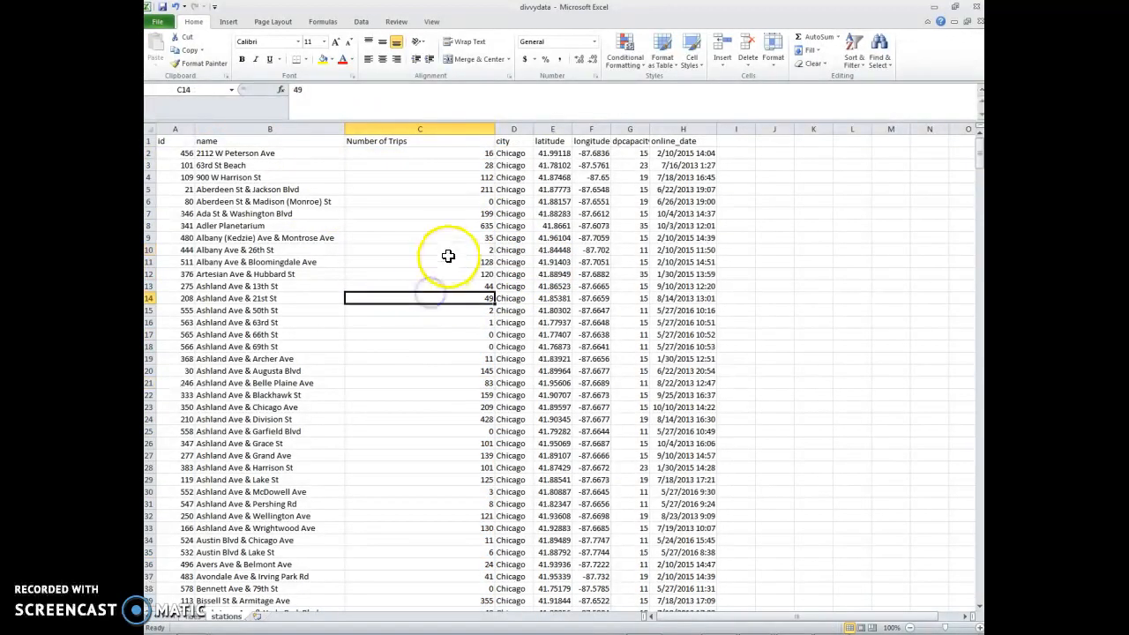
click(453, 201)
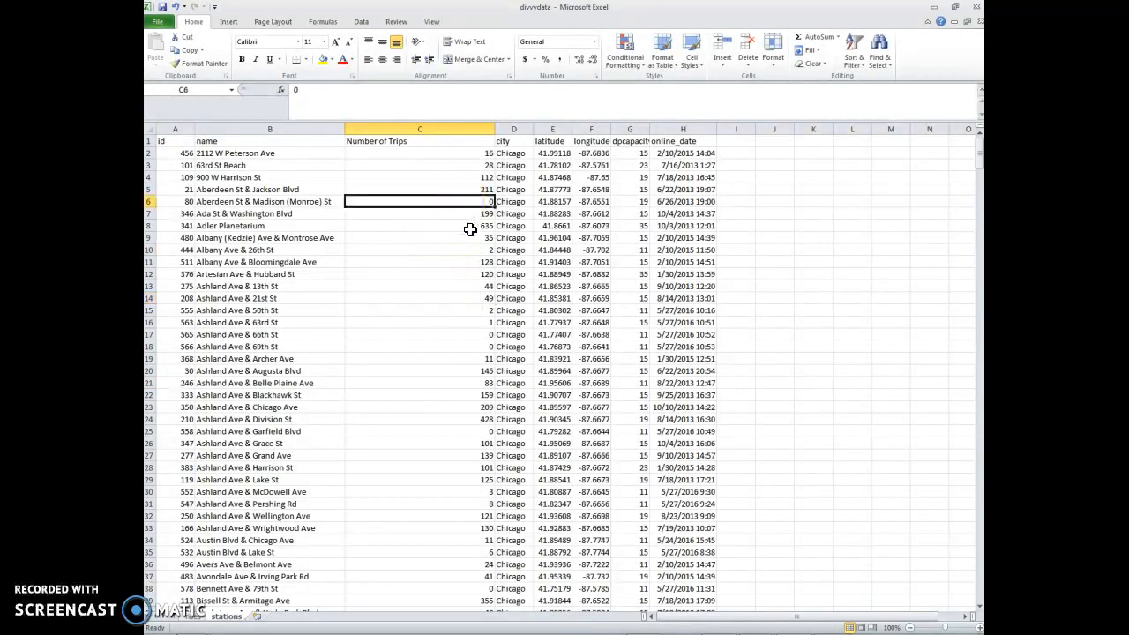
click(470, 227)
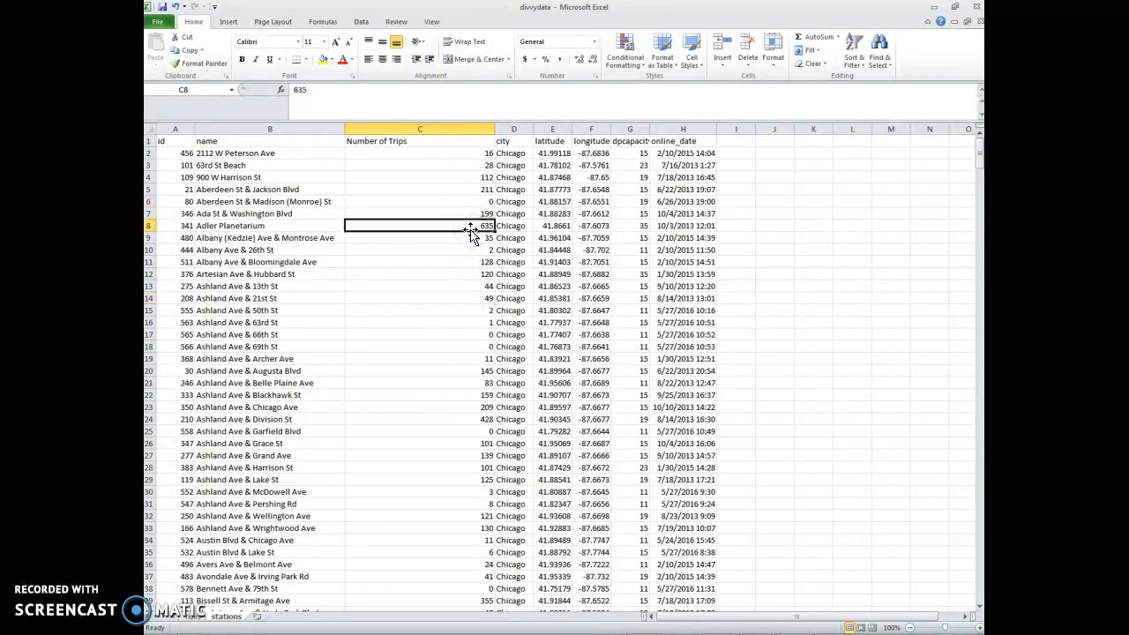
Step: Delete the rides sheet with the individual trip records from the divvydata workbook
click(193, 616)
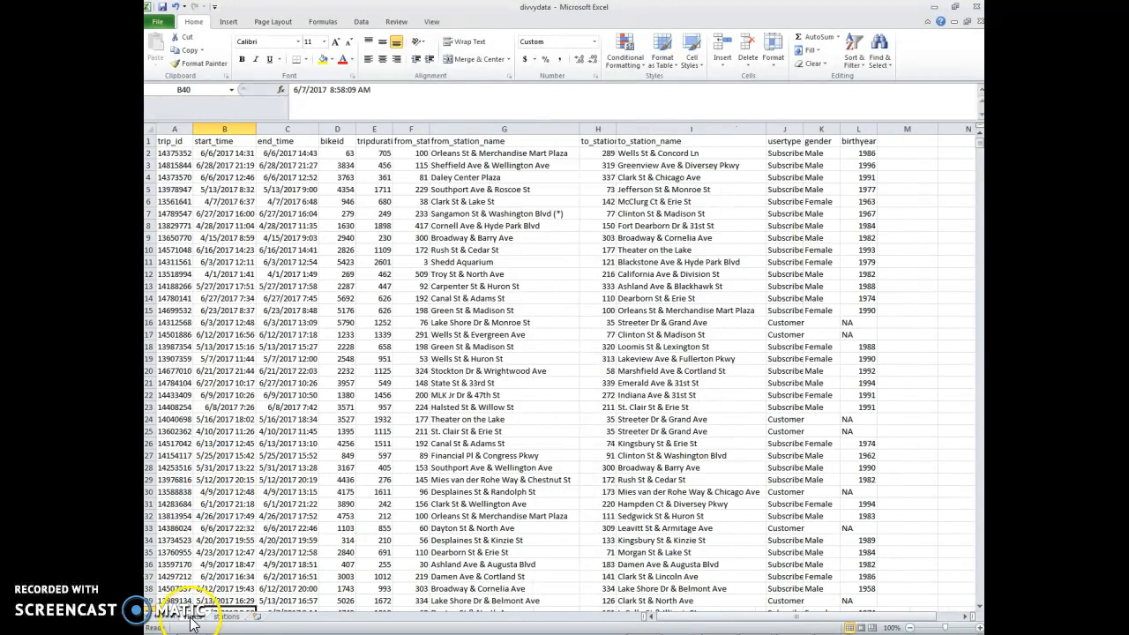
right_click(192, 617)
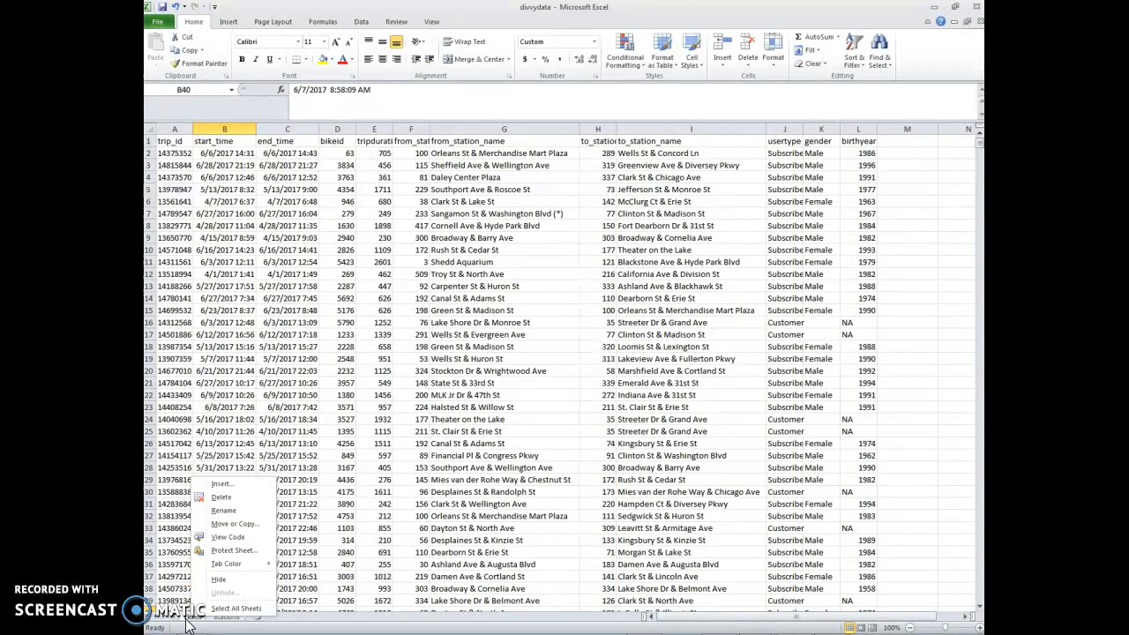
click(220, 498)
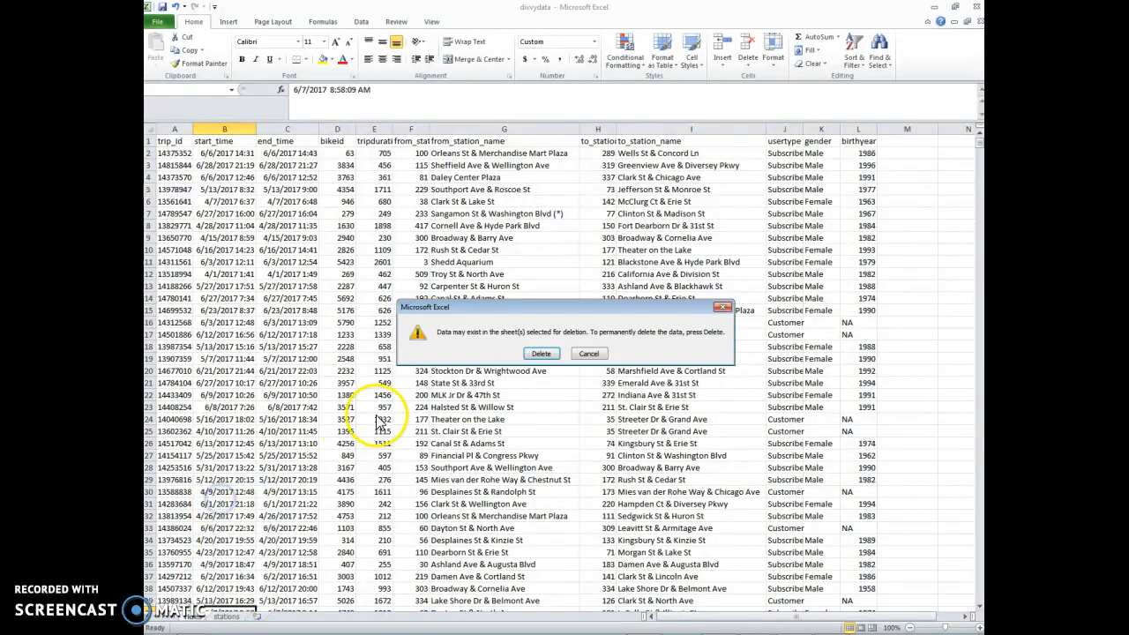
click(541, 354)
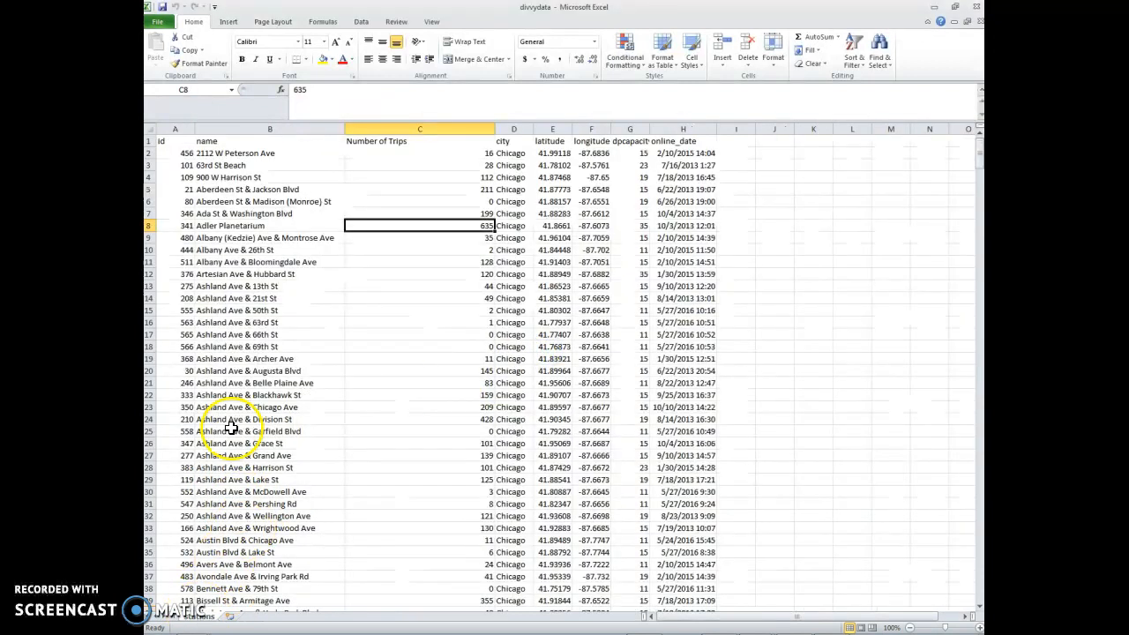
Step: Check the Number of Trips values on the remaining stations sheet, from C3 down to C29, after the sheet deletion
click(335, 270)
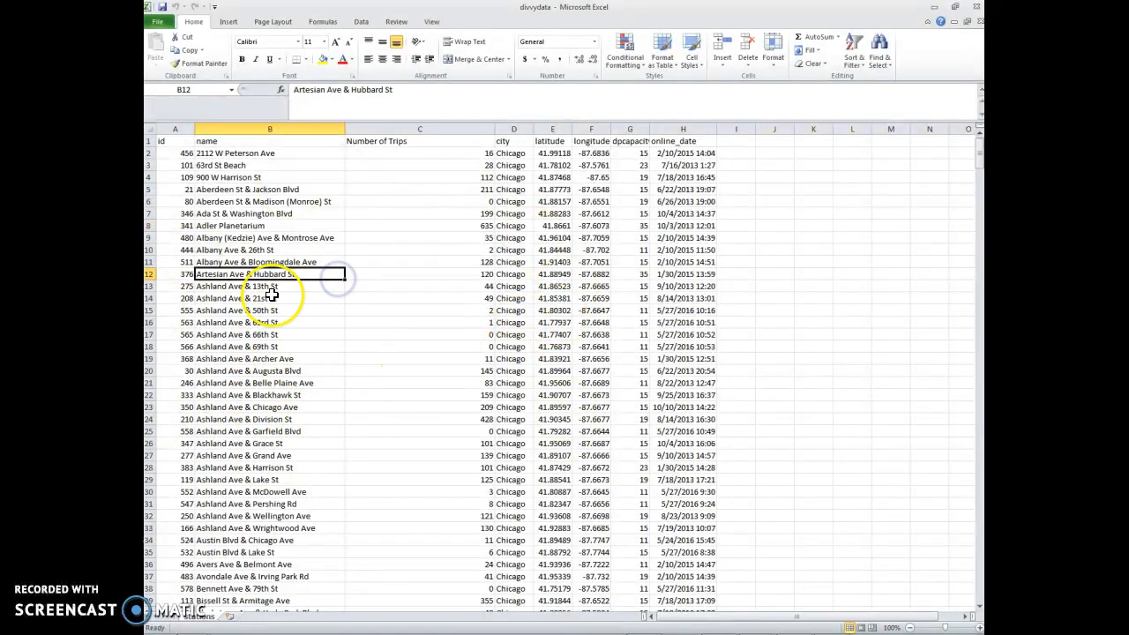
click(456, 162)
drag(455, 163, 446, 431)
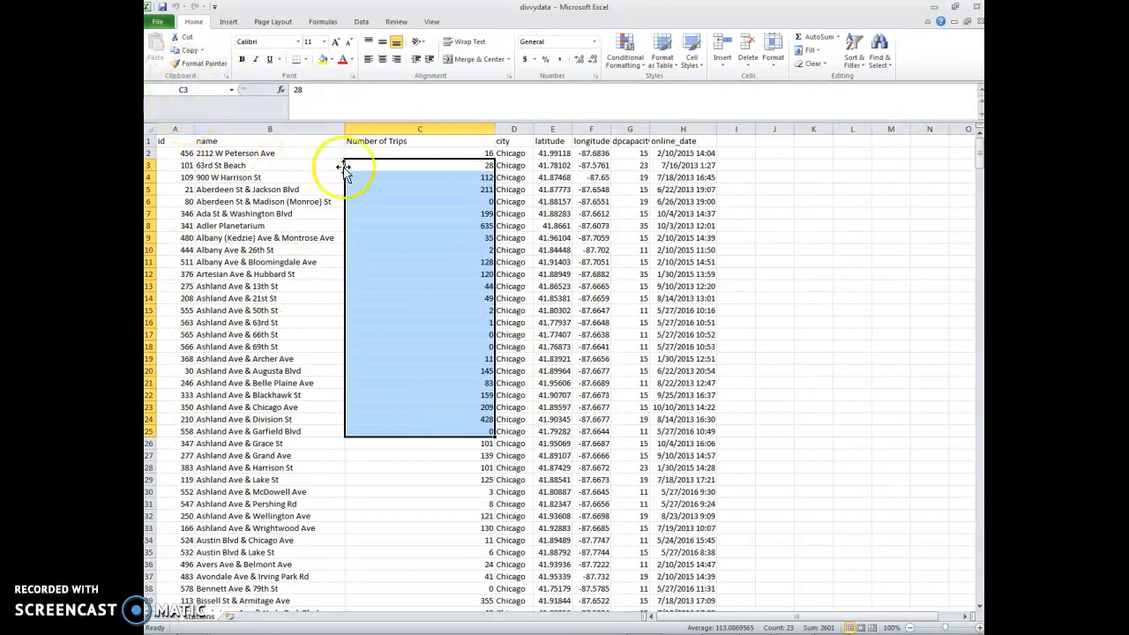
click(411, 178)
click(416, 203)
click(421, 263)
click(426, 323)
click(425, 371)
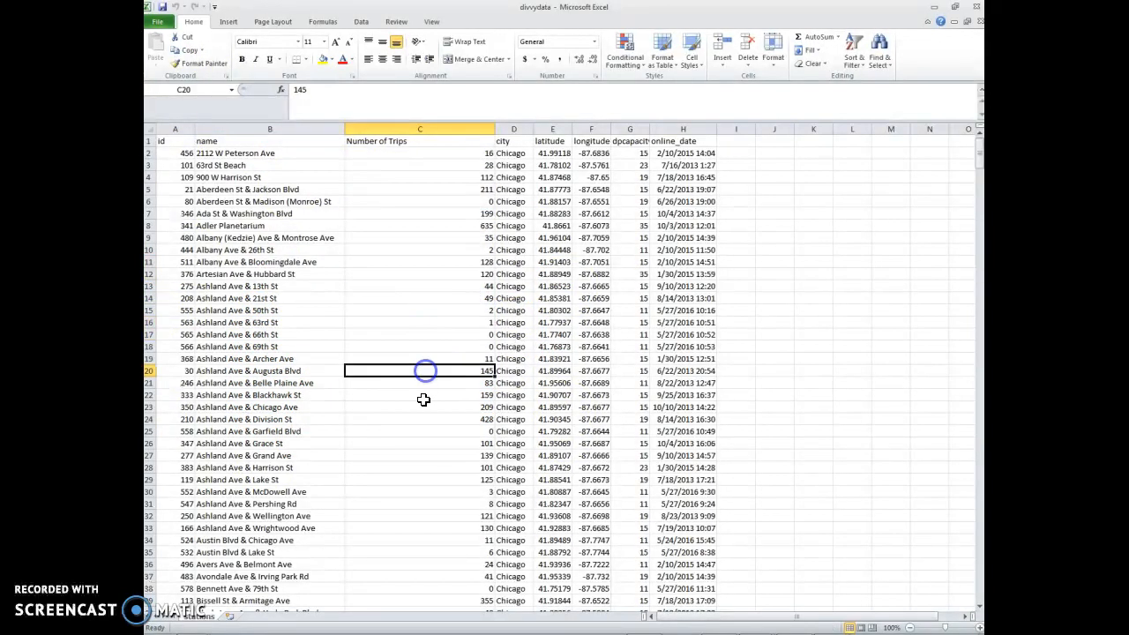
click(428, 413)
drag(430, 468, 433, 480)
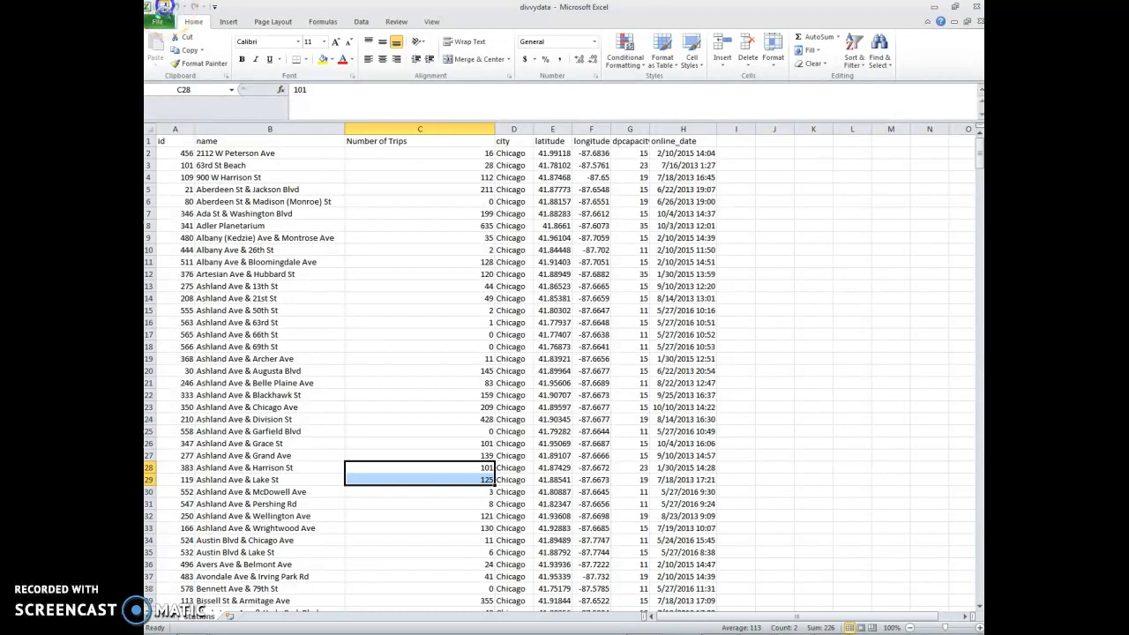
Step: Switch to the KCC311 folder in Google Drive and create a new Google My Maps map
click(932, 7)
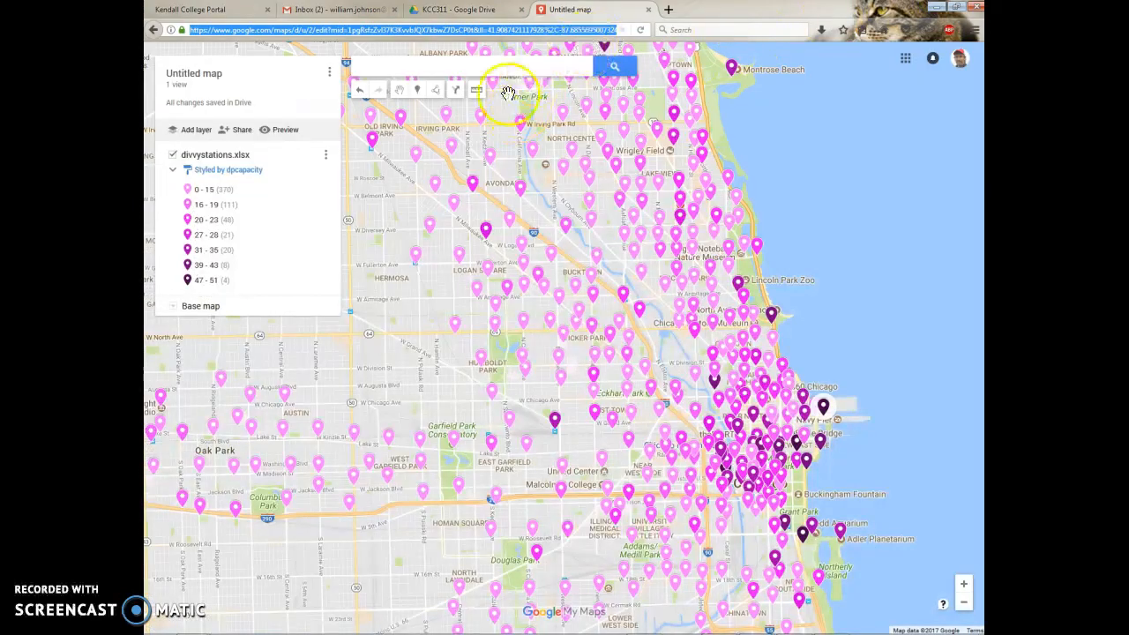
click(452, 12)
click(187, 98)
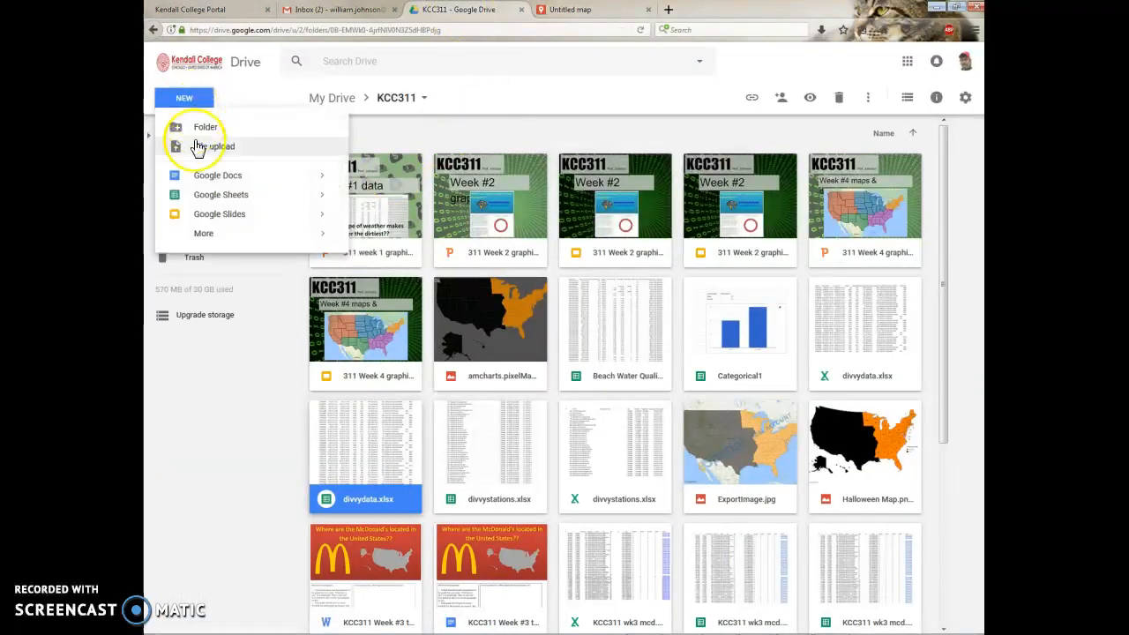
mouse_move(270, 233)
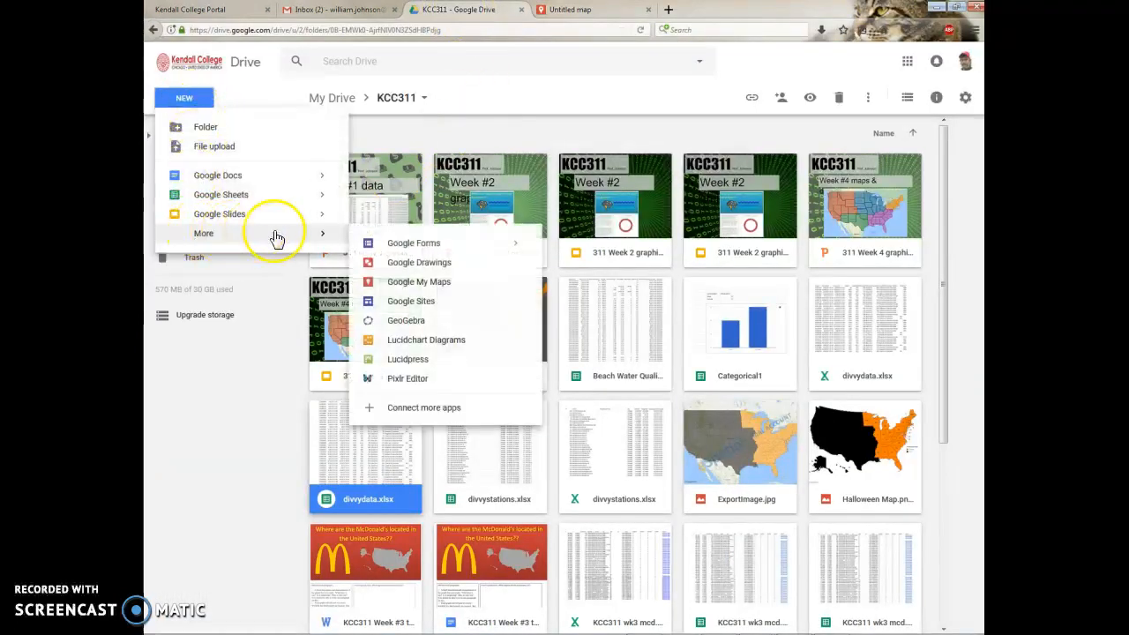
click(403, 284)
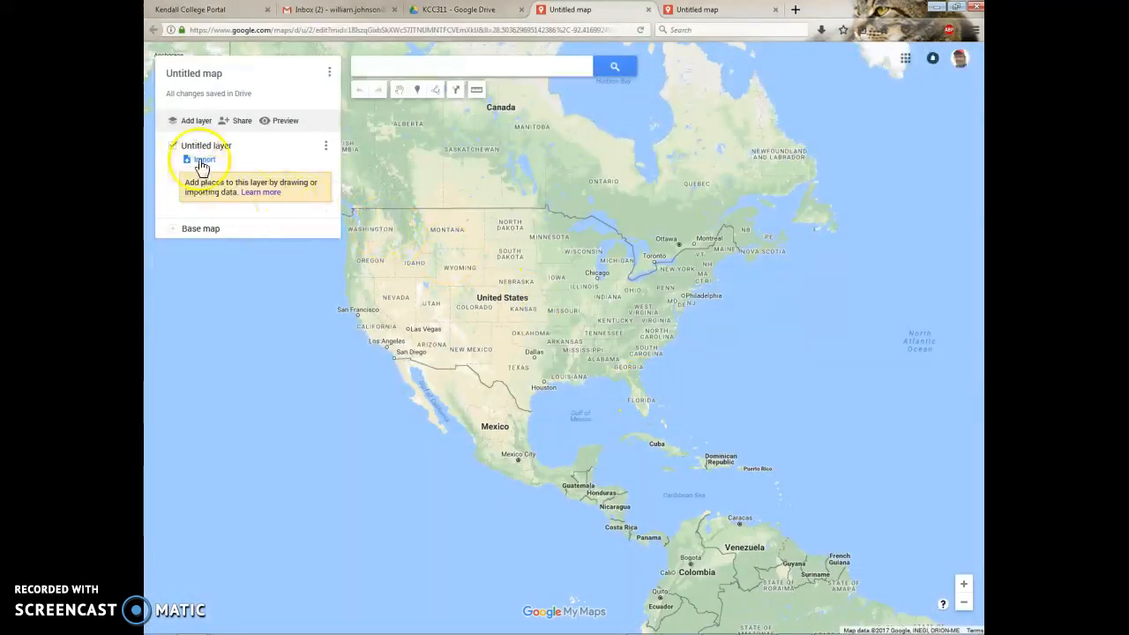
Step: Import the divvydata Excel worksheet from the desktop into the new map's untitled layer
click(203, 161)
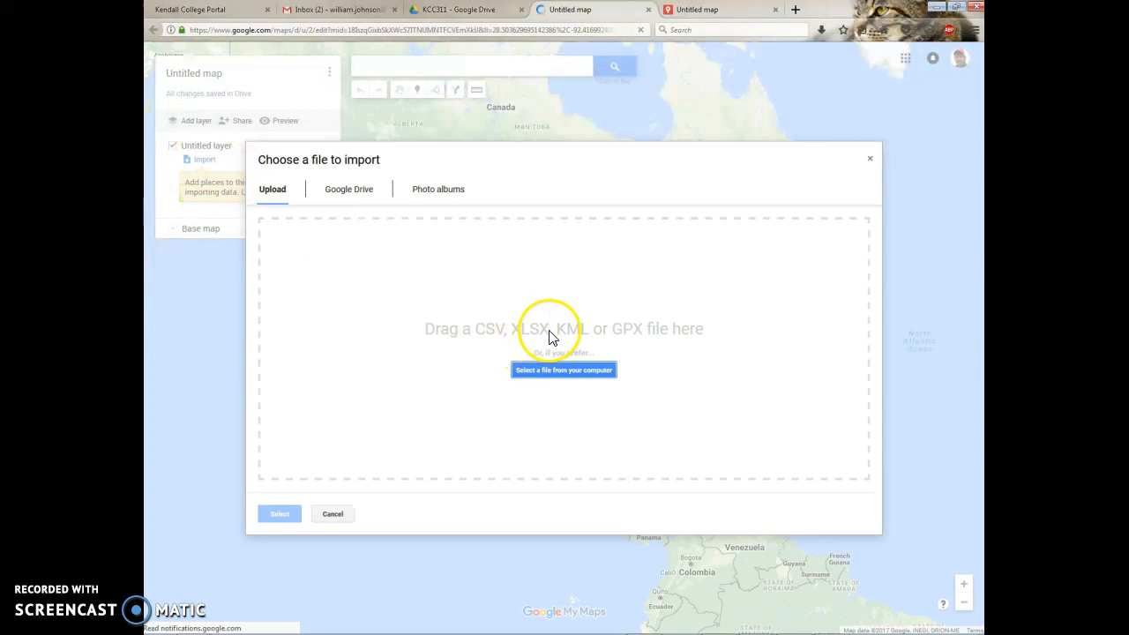
click(555, 374)
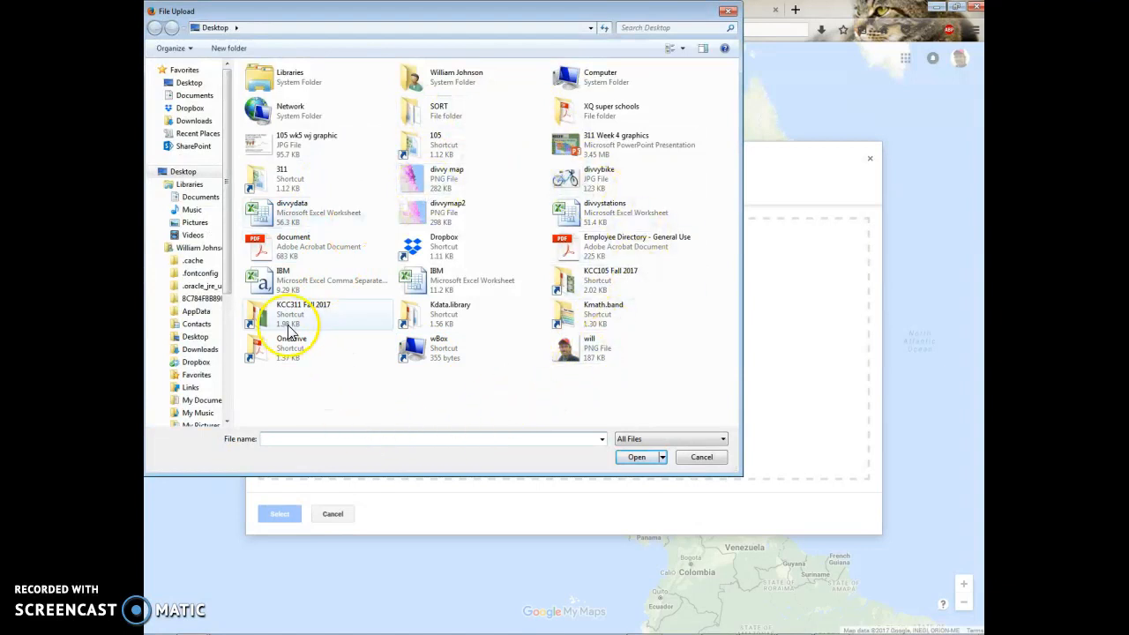
click(298, 221)
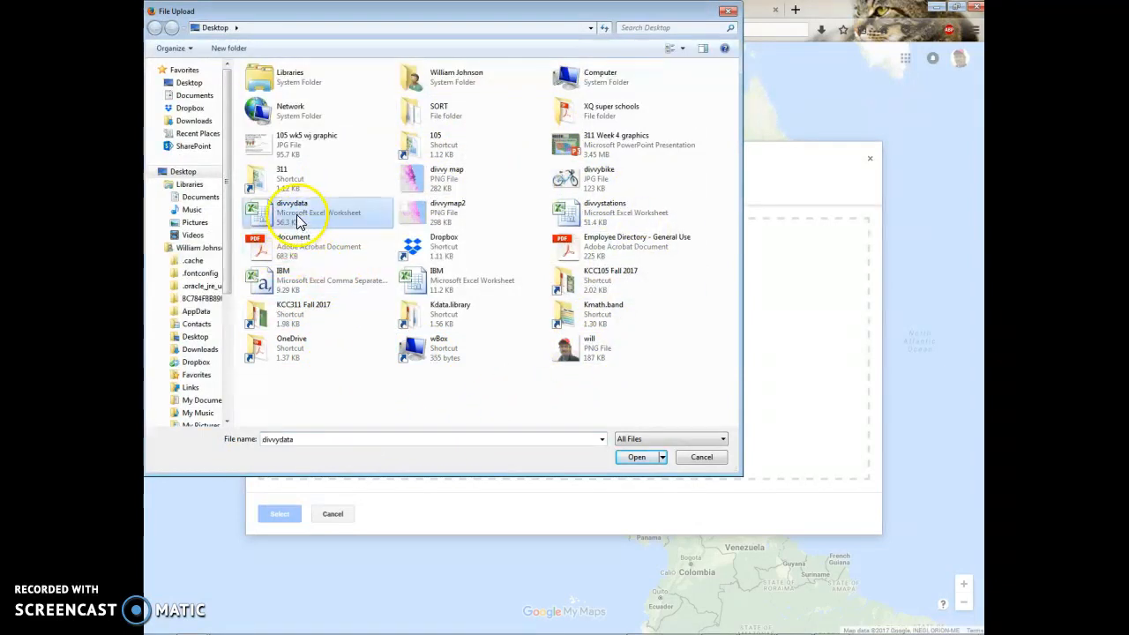
click(646, 459)
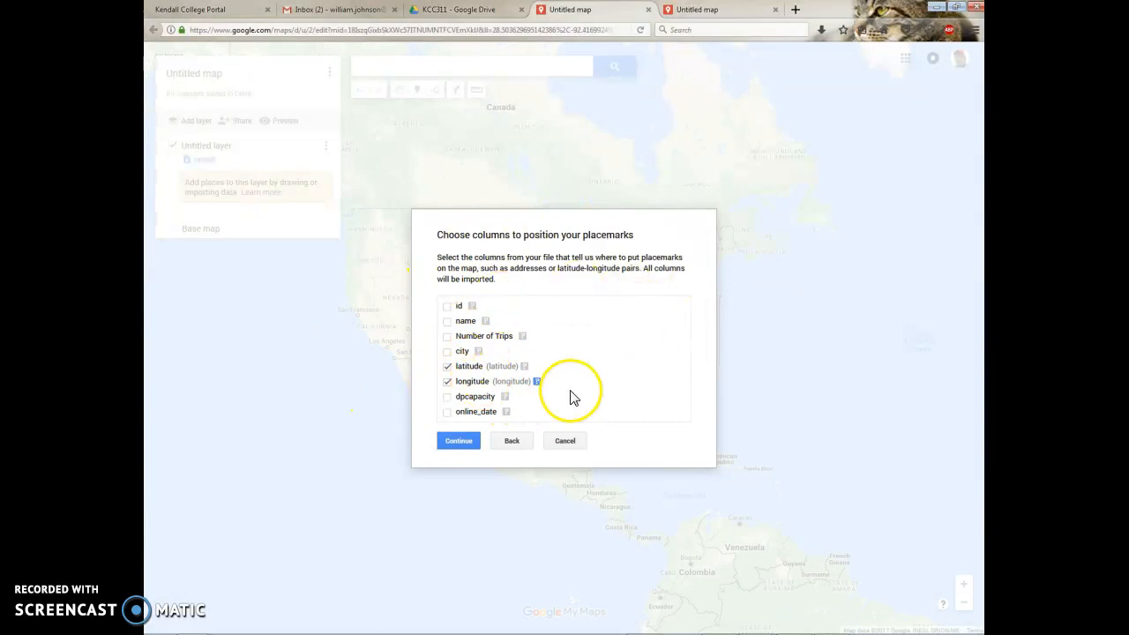
Step: Position the placemarks by the latitude and longitude columns and title the markers by the name column
click(458, 446)
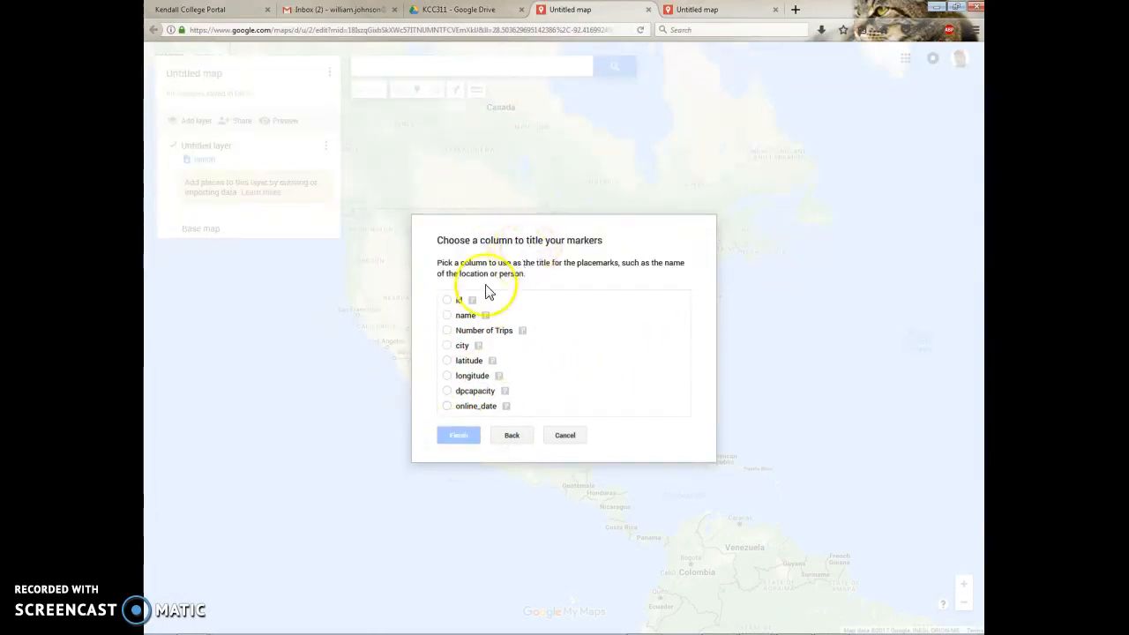
click(461, 317)
click(458, 435)
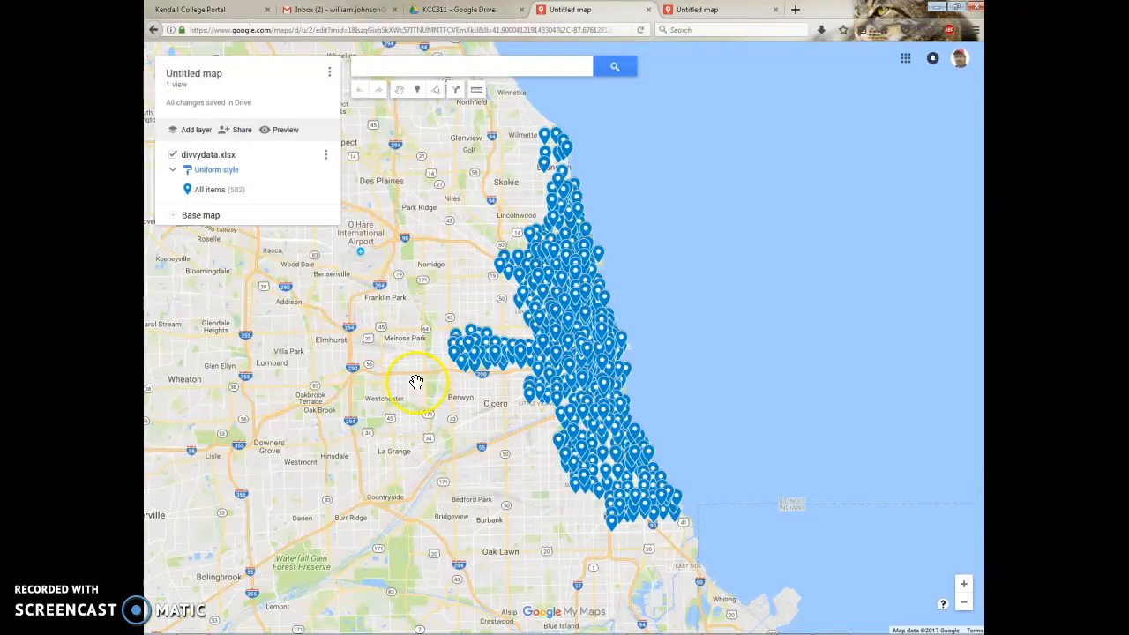
Step: Style the divvydata.xlsx layer by the Number of Trips column, grouping the stations into ranges instead of categories
click(216, 172)
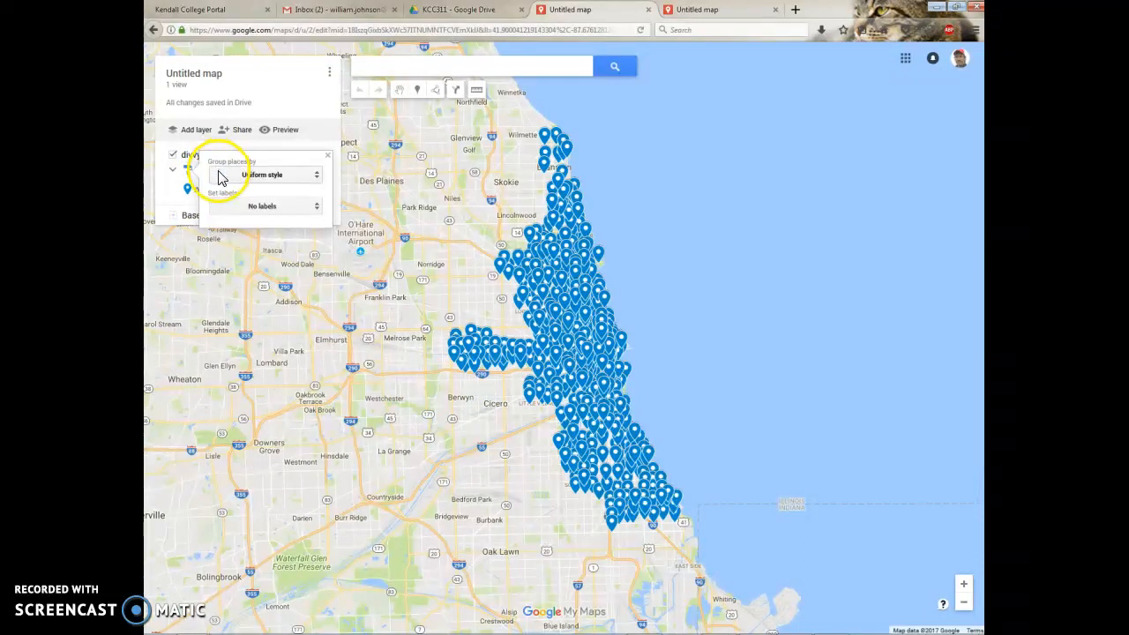
click(281, 177)
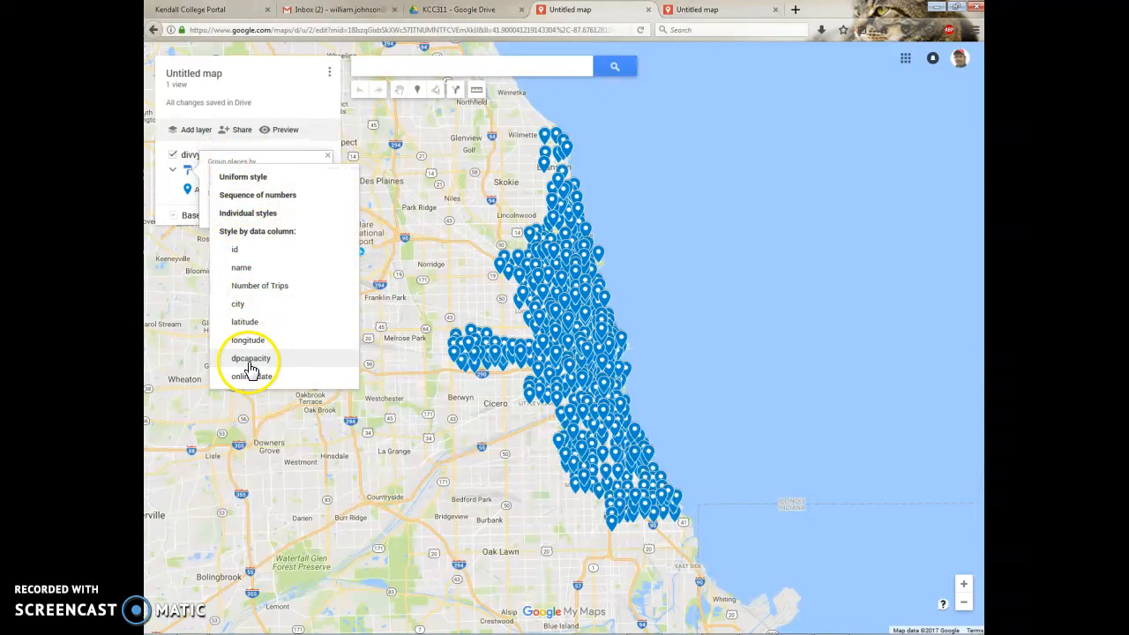
click(261, 286)
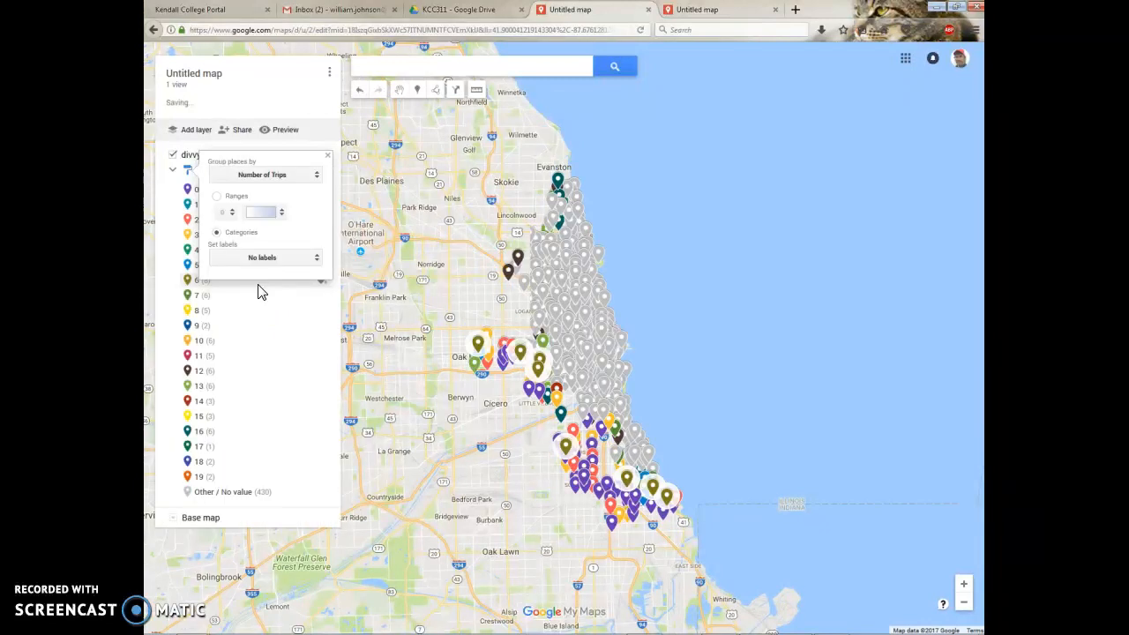
click(385, 284)
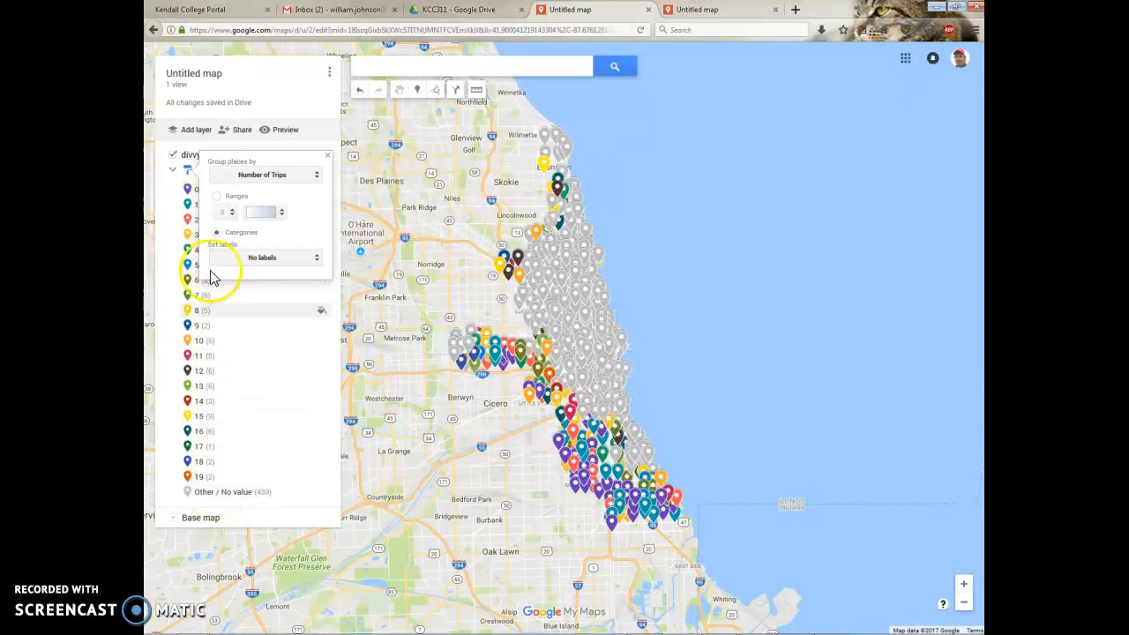
click(227, 200)
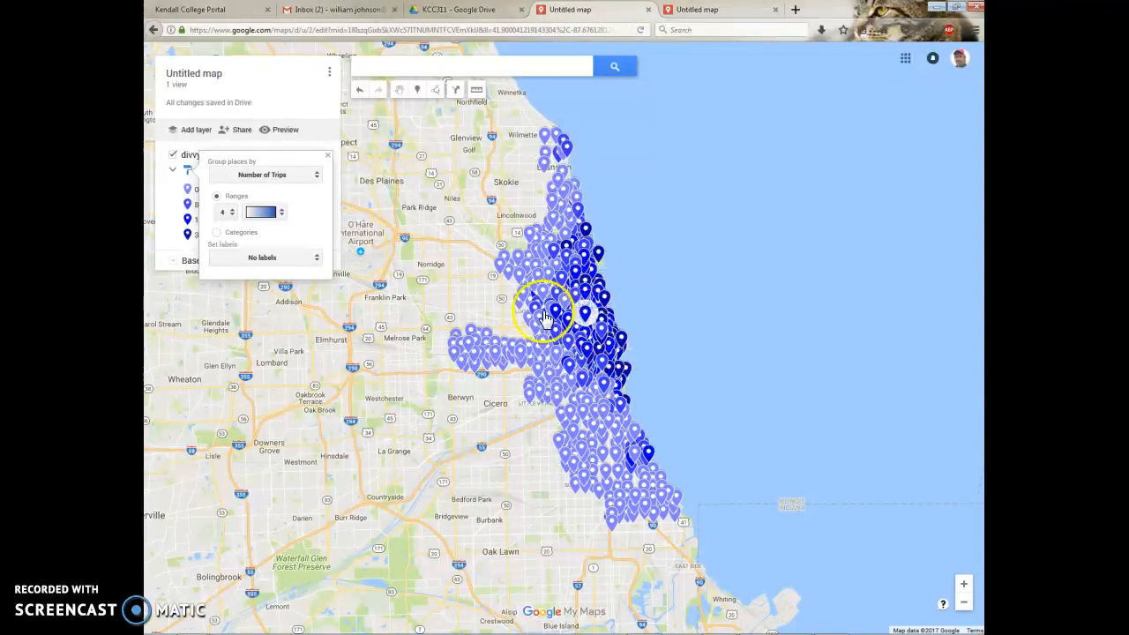
Step: Divide the Number of Trips styling into 9 ranges and apply the white-to-red colour gradient to the markers
click(228, 214)
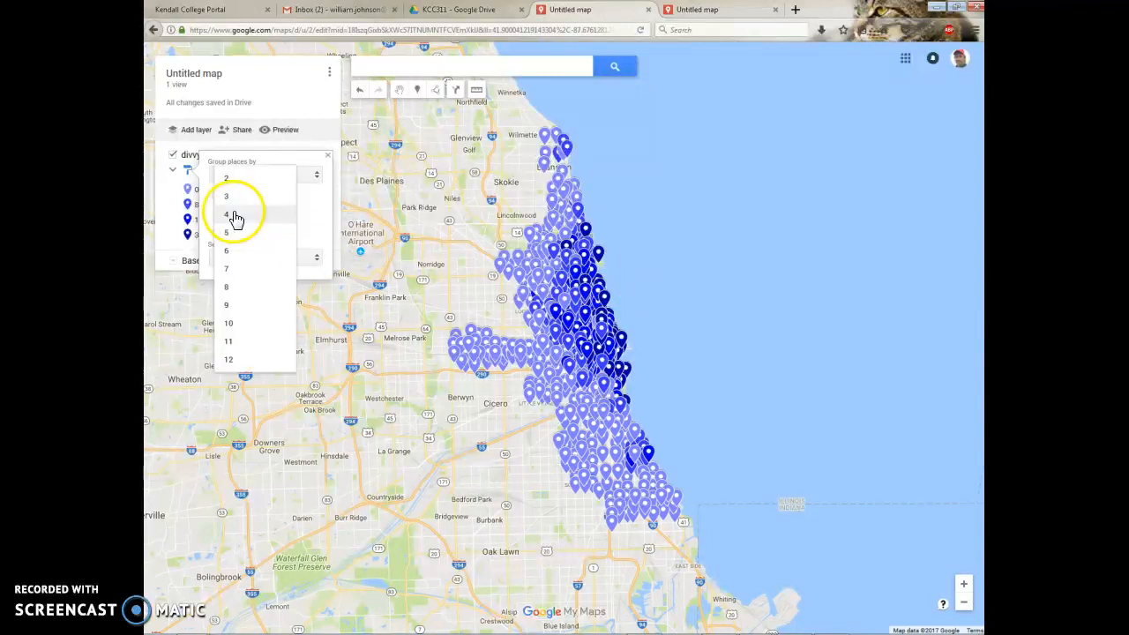
click(228, 309)
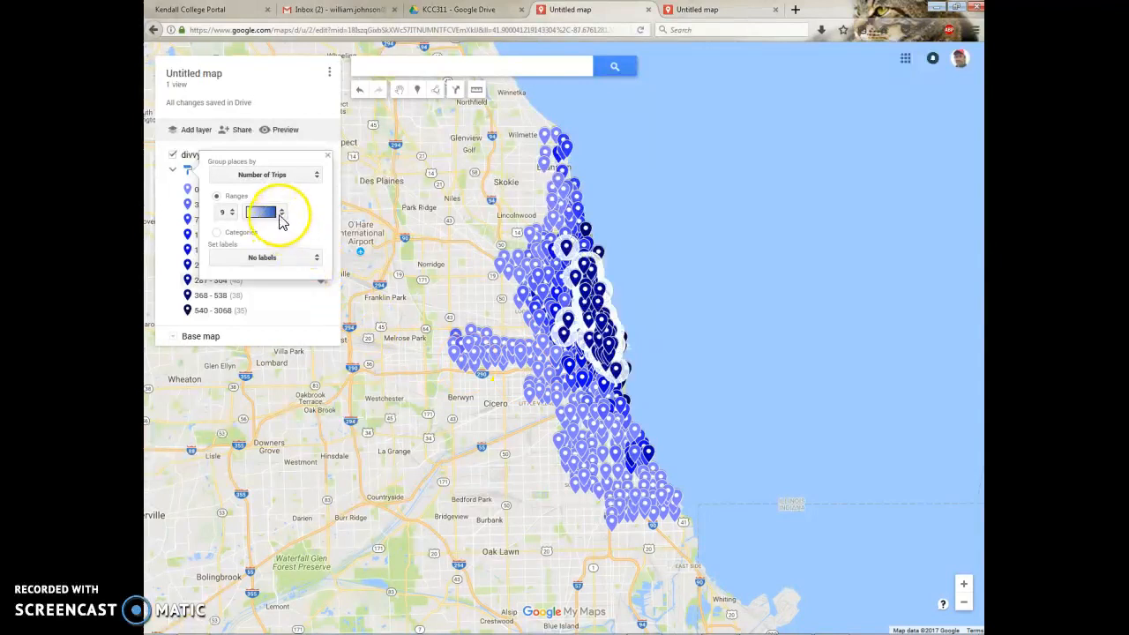
click(275, 212)
click(290, 161)
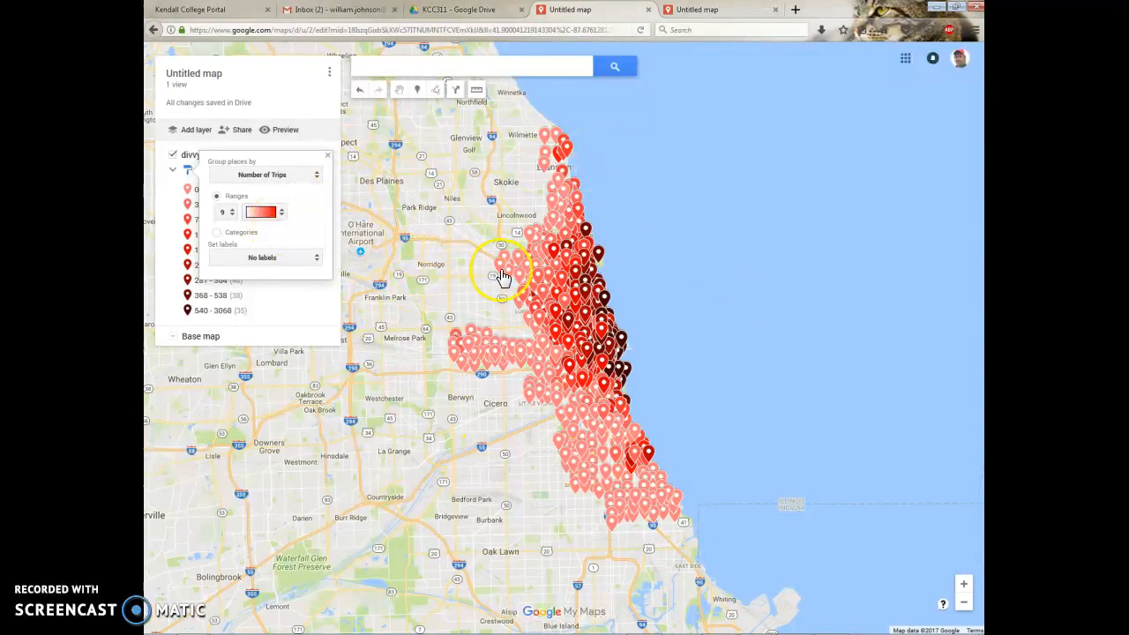
Step: Switch to the divvydata workbook in Excel and check several stations' values in the Number of Trips column
key(alt+Tab)
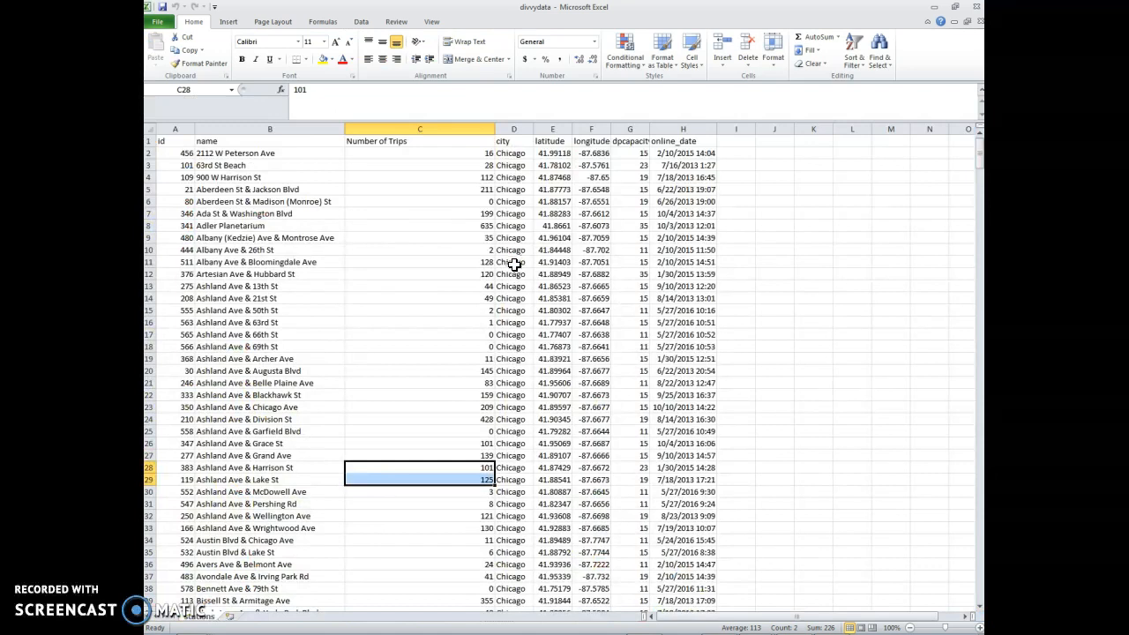
click(479, 213)
click(466, 262)
click(474, 359)
click(455, 395)
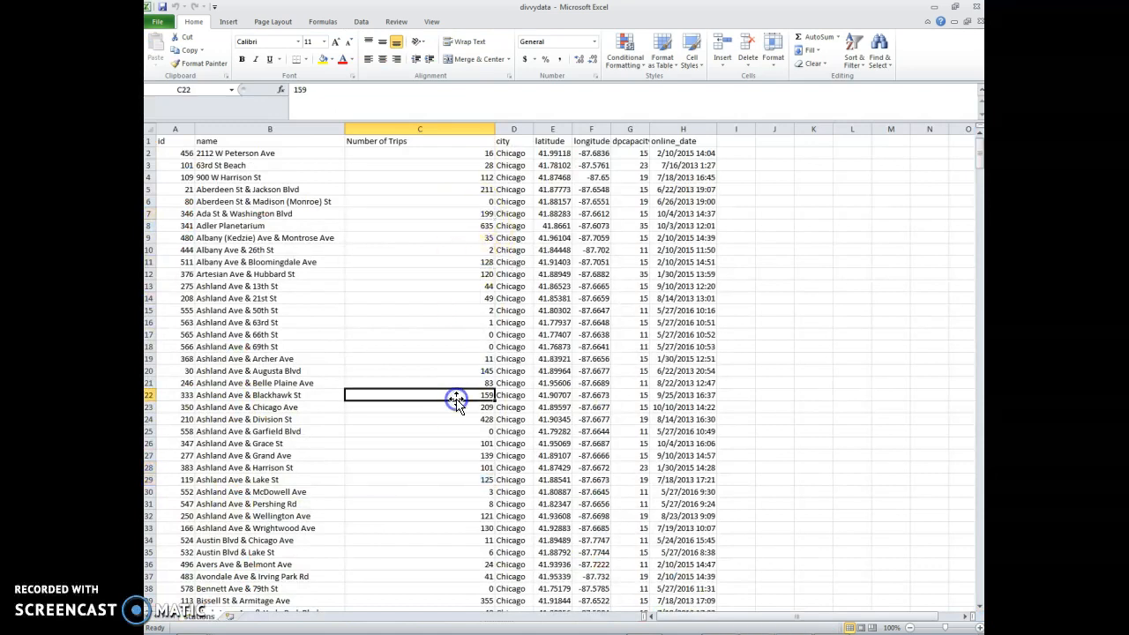
Step: Return to Google My Maps and examine how the trip-count colours are distributed across the Chicago stations
key(alt+Tab)
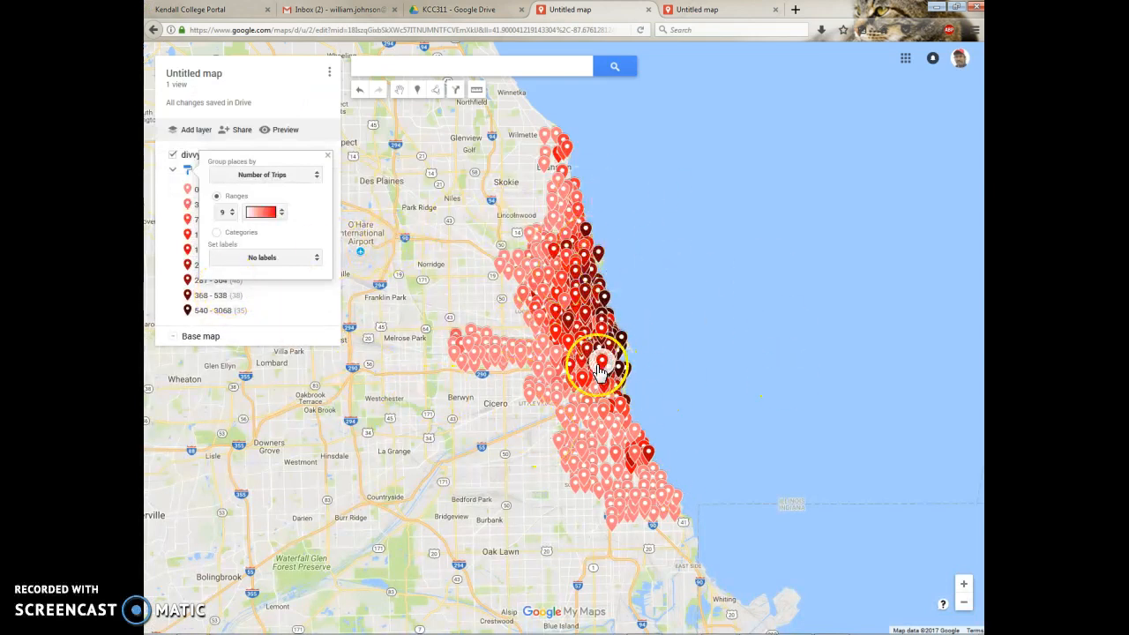
scroll(685, 356, up, 2)
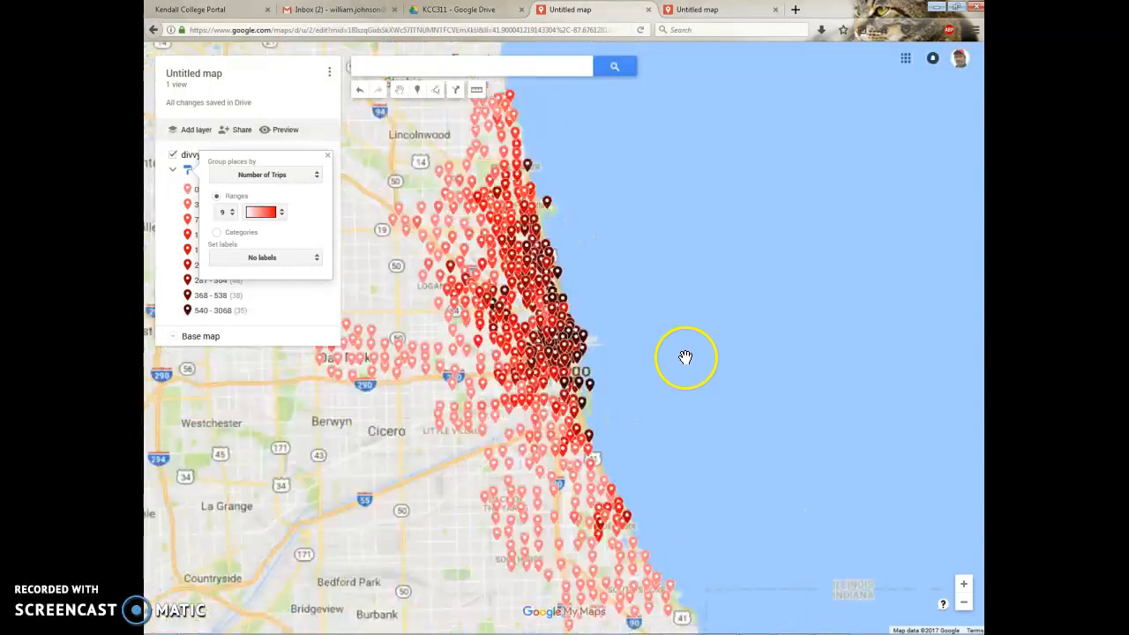
drag(722, 363, 748, 375)
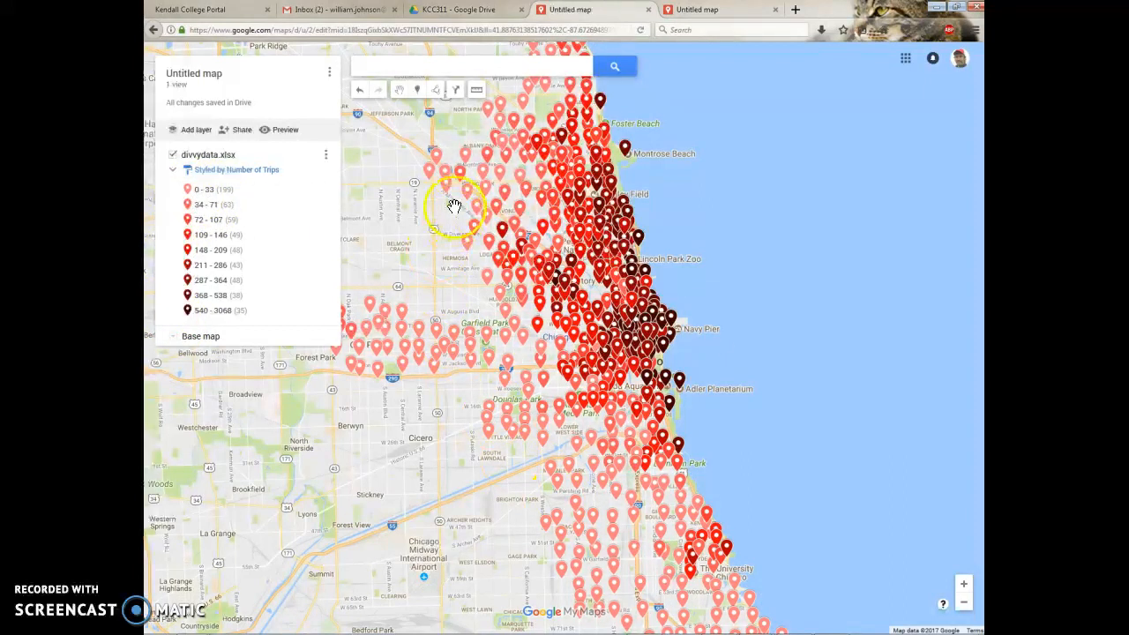
drag(454, 206, 504, 276)
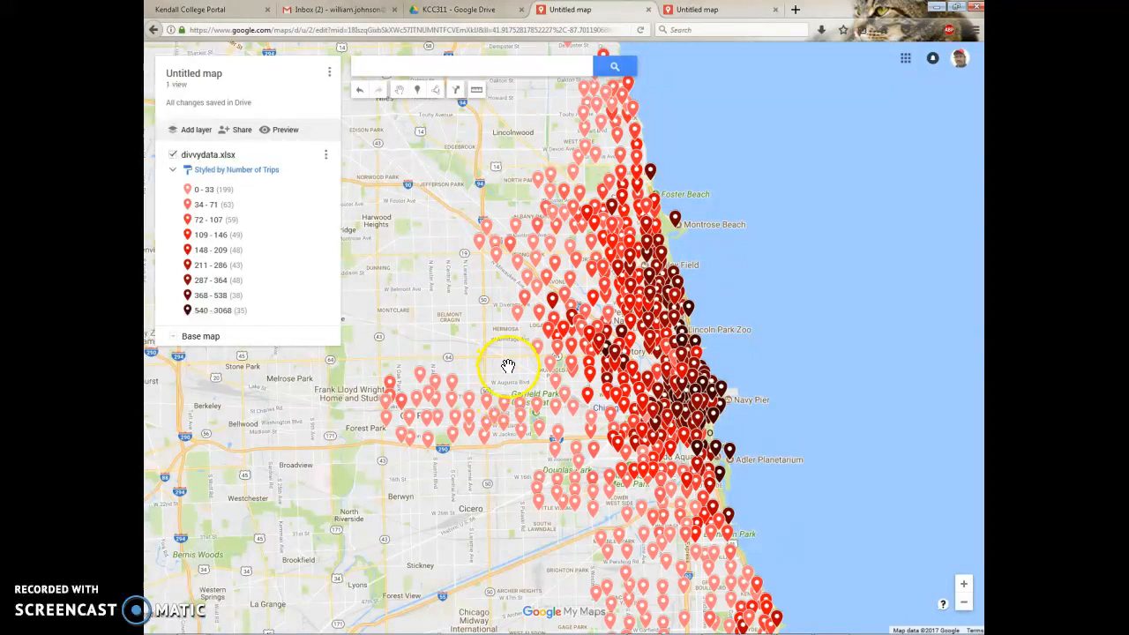
Step: Review the Number of Trips column in the Excel divvydata workbook through its last rows, and return to the map in Google My Maps
key(alt+Tab)
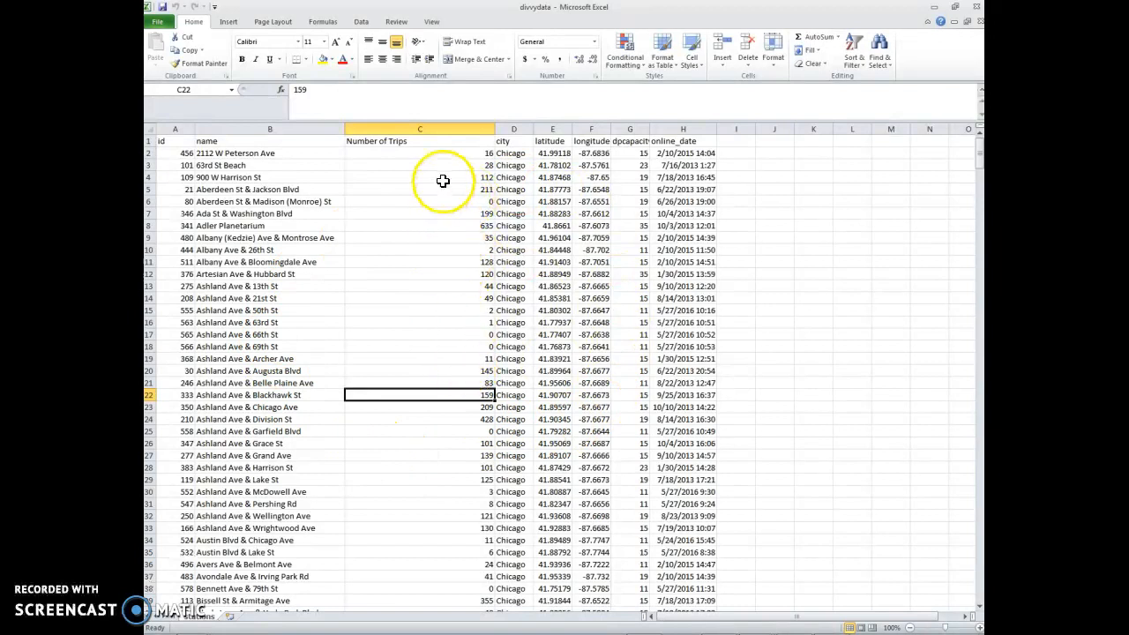
click(453, 129)
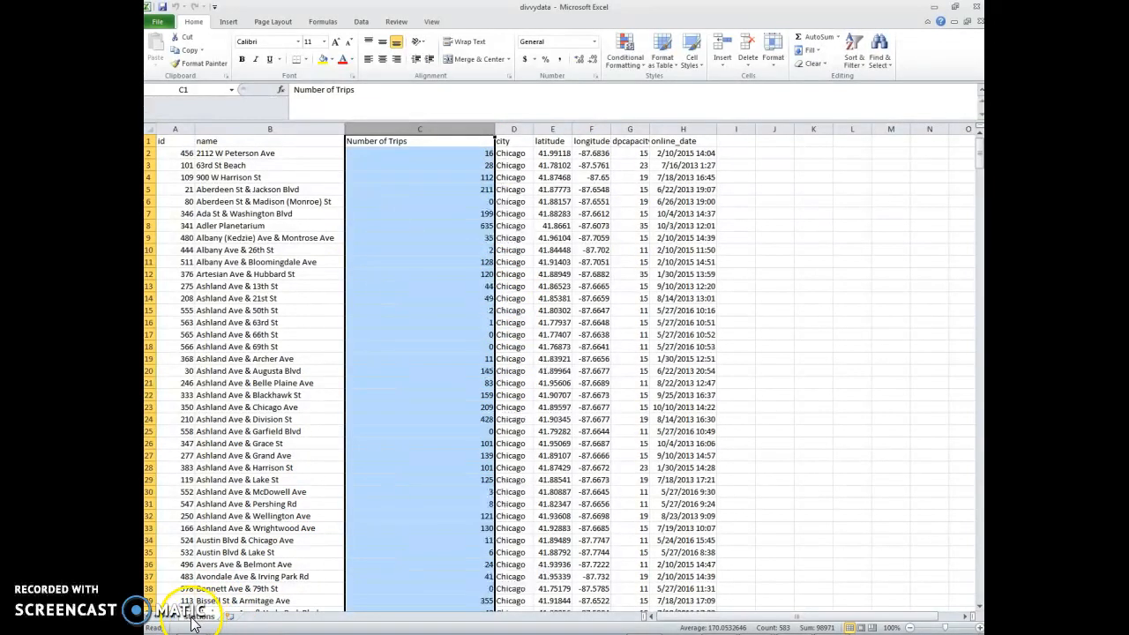
click(460, 382)
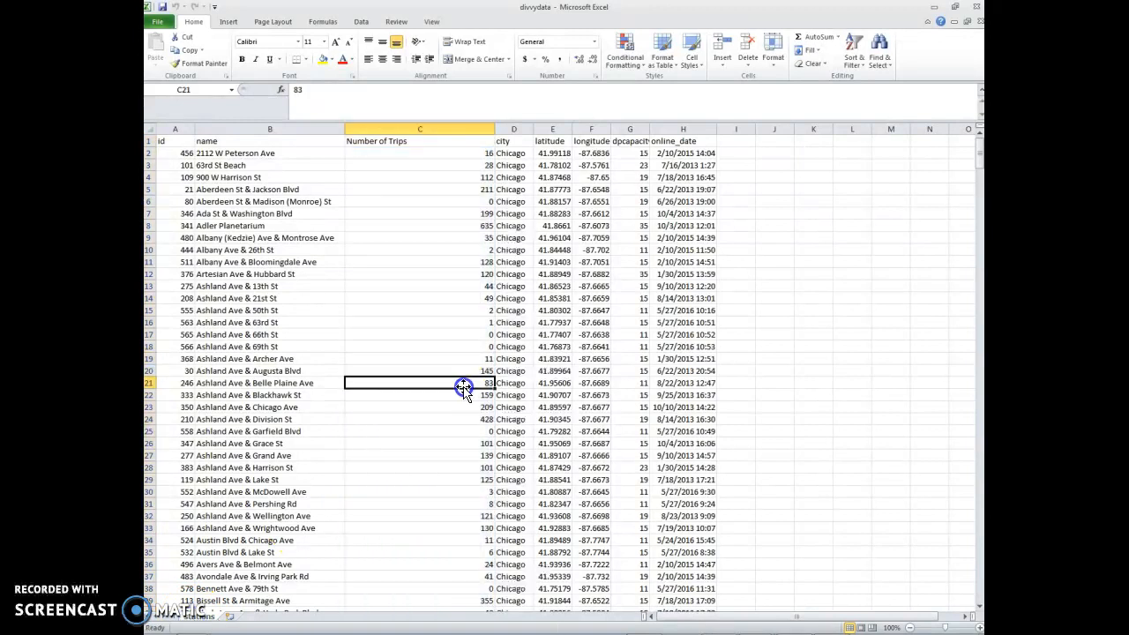
key(ctrl+Down)
scroll(404, 359, up, 9)
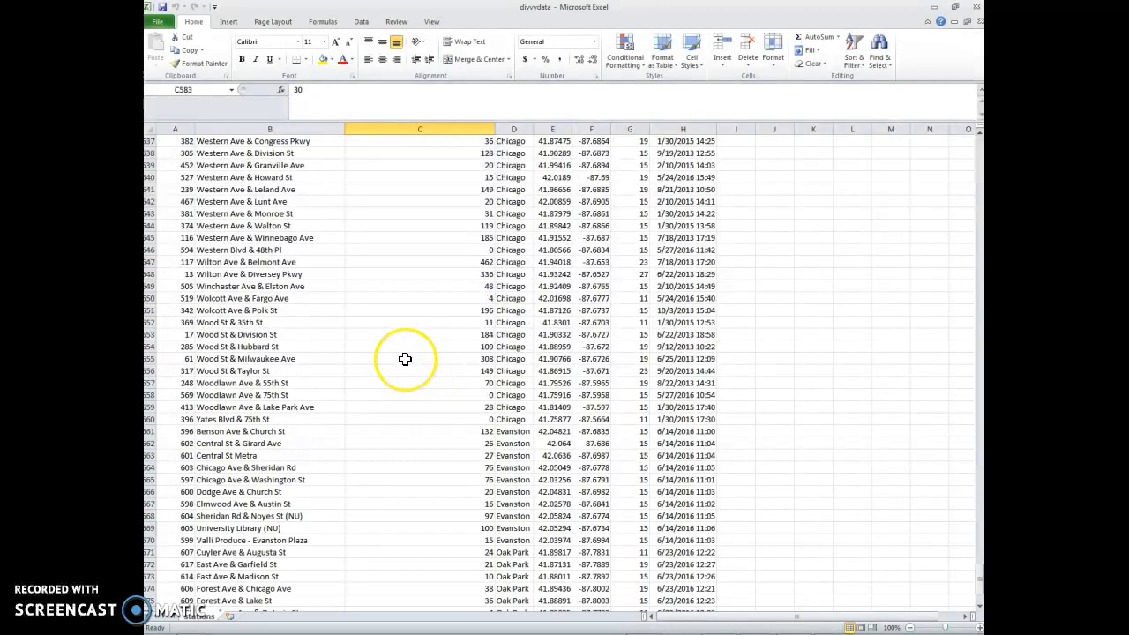
key(alt+Tab)
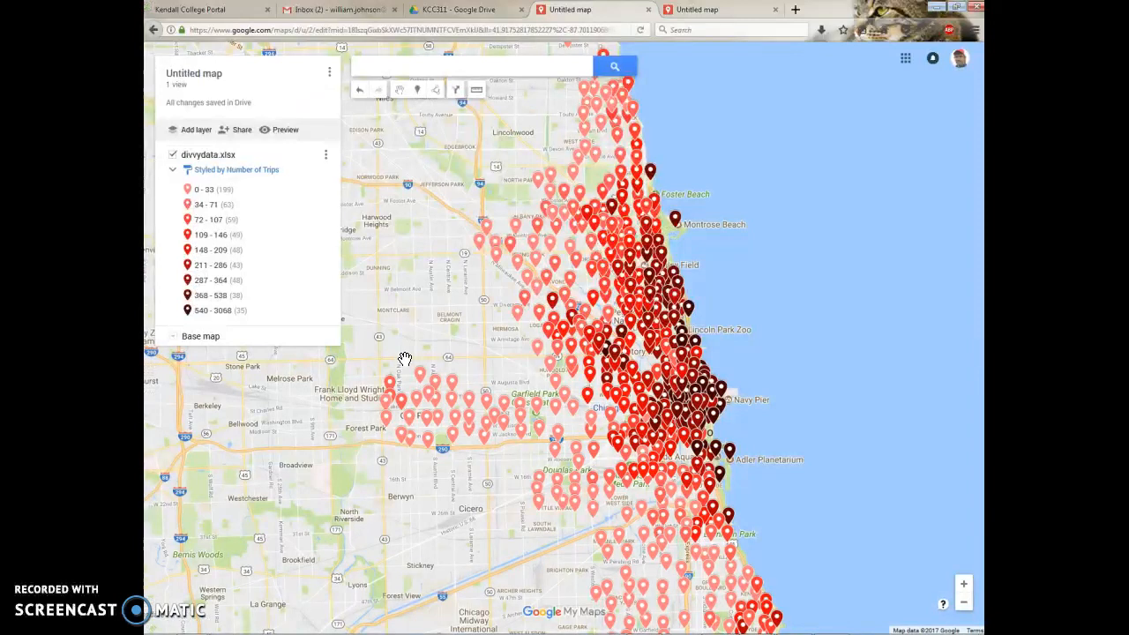